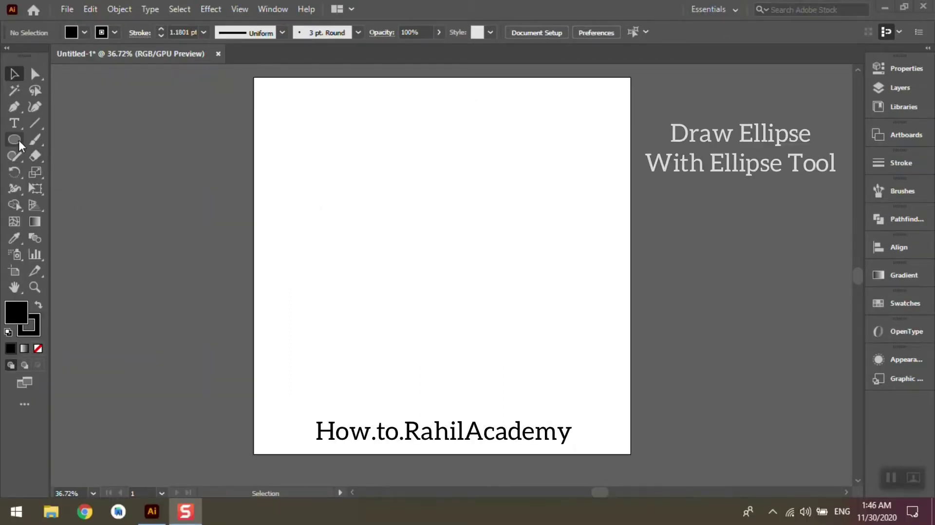
Draw a tall ellipse near the top of the page with the Ellipse Tool
click(19, 137)
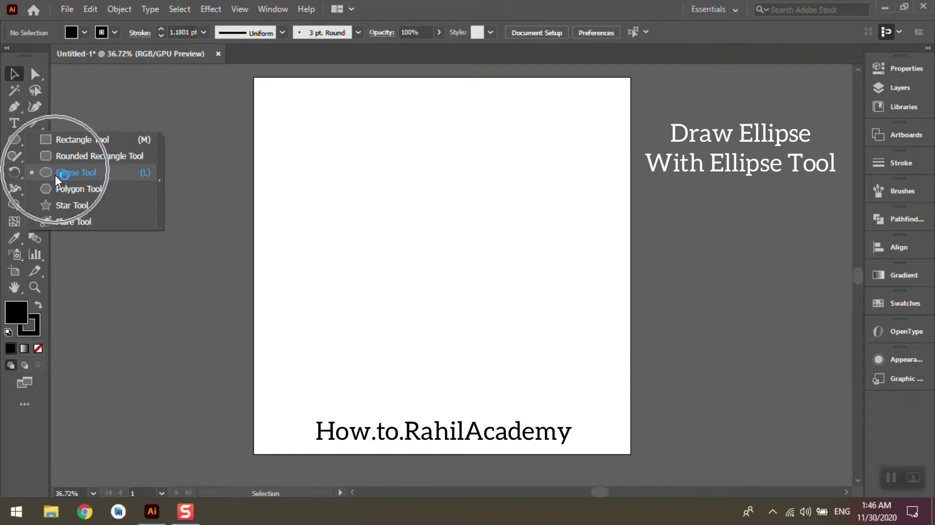
click(86, 175)
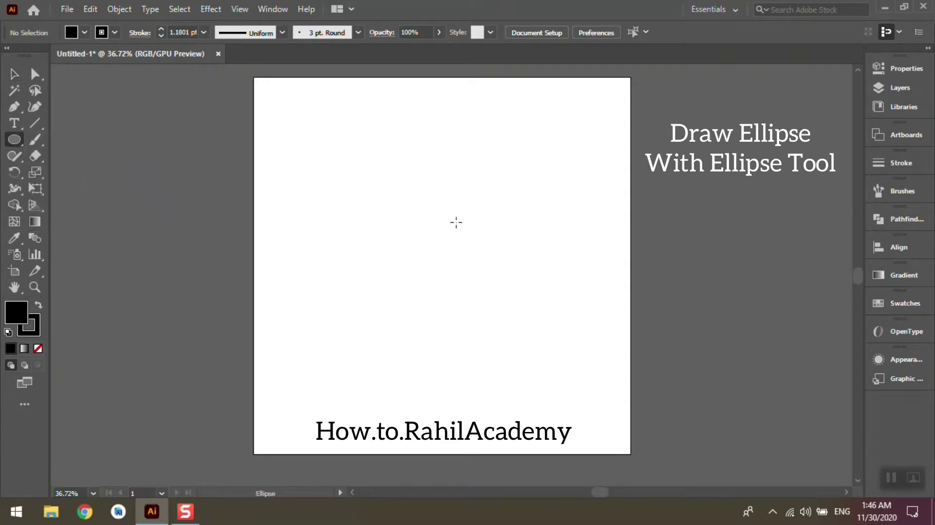
drag(457, 170, 493, 227)
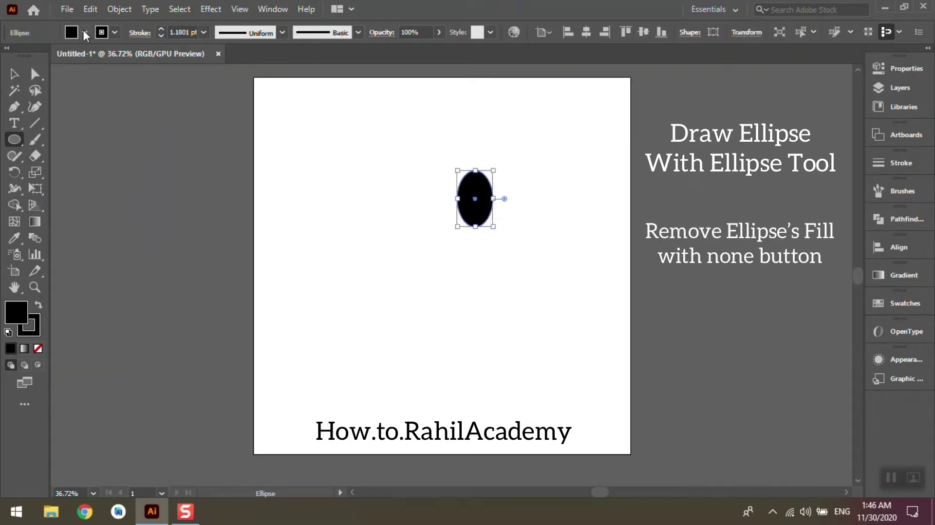
Give the ellipse a white fill and a 2 pt stroke
click(85, 33)
click(29, 57)
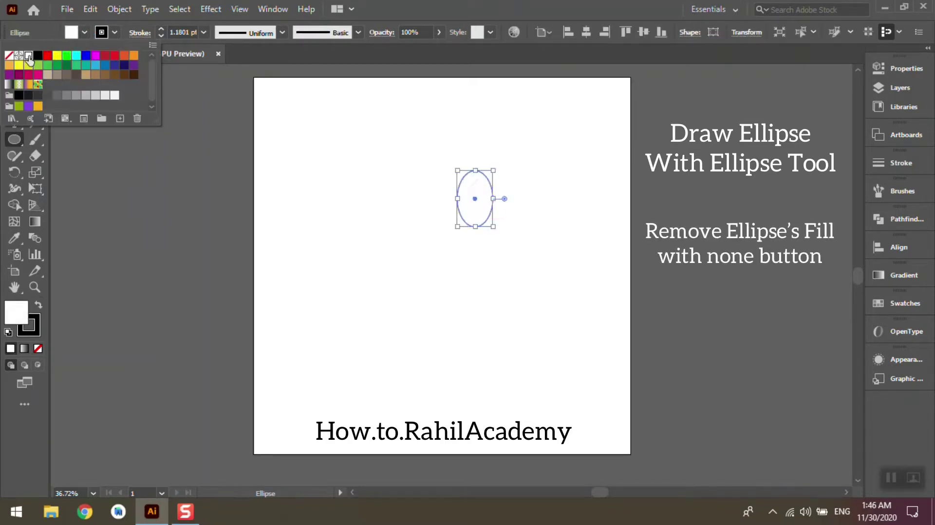
click(161, 28)
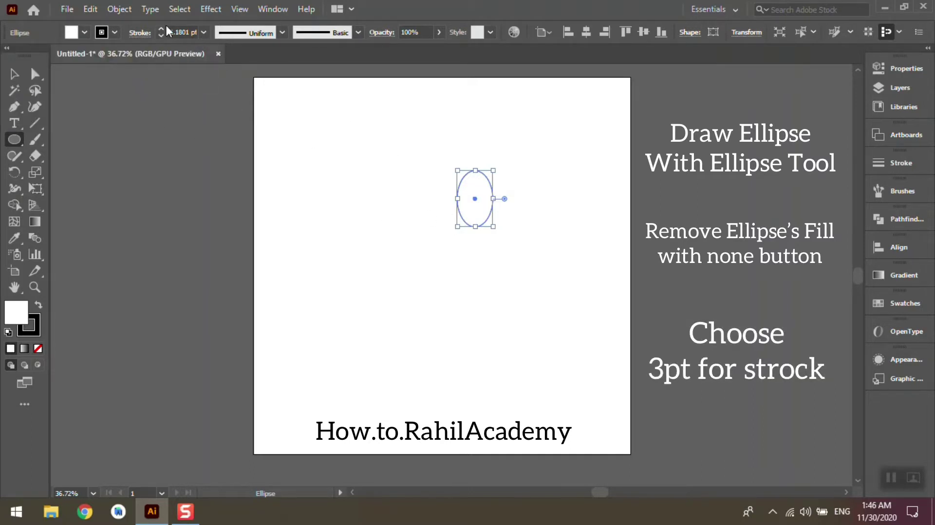
click(162, 29)
Alt-drag a copy of the ellipse to the left, enlarge it, and tilt it slightly counter-clockwise
click(13, 74)
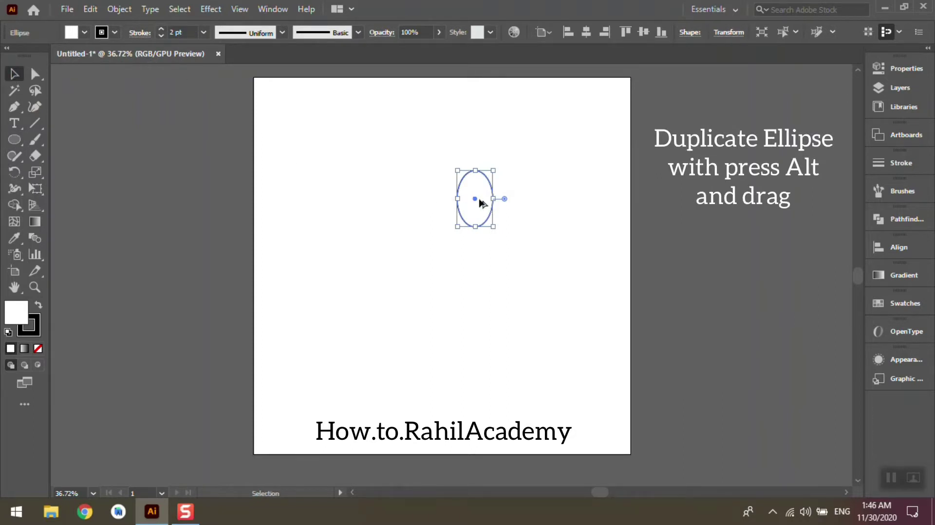
mouse_move(479, 200)
mouse_down()
mouse_move(452, 197)
mouse_move(430, 164)
mouse_up()
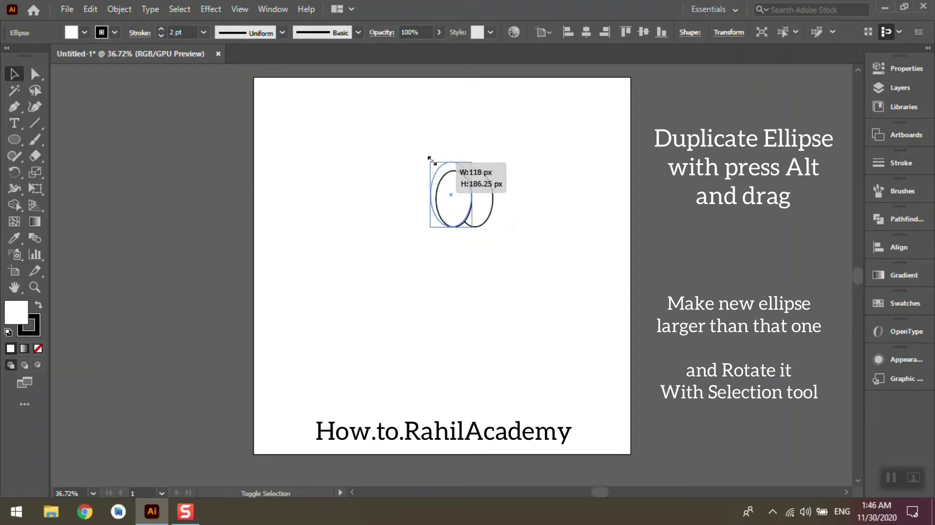
drag(429, 164, 429, 164)
drag(450, 234, 446, 234)
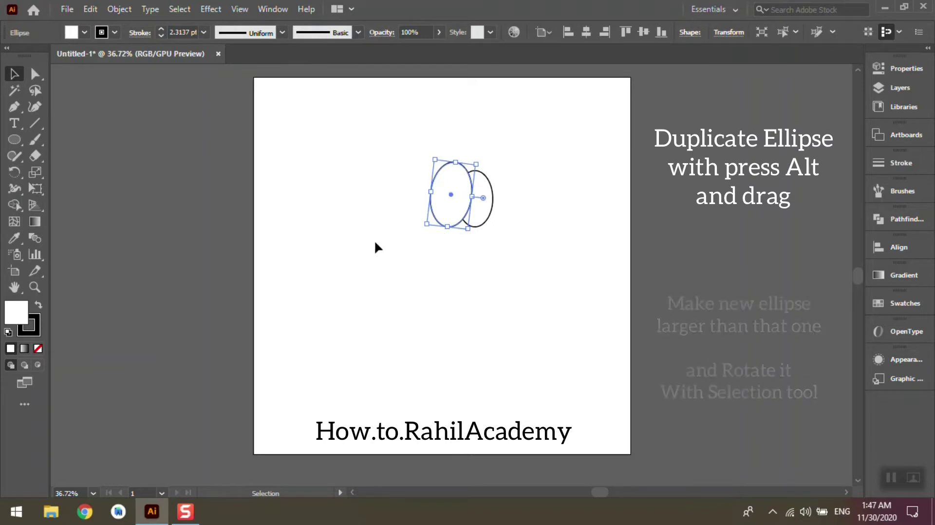
click(14, 140)
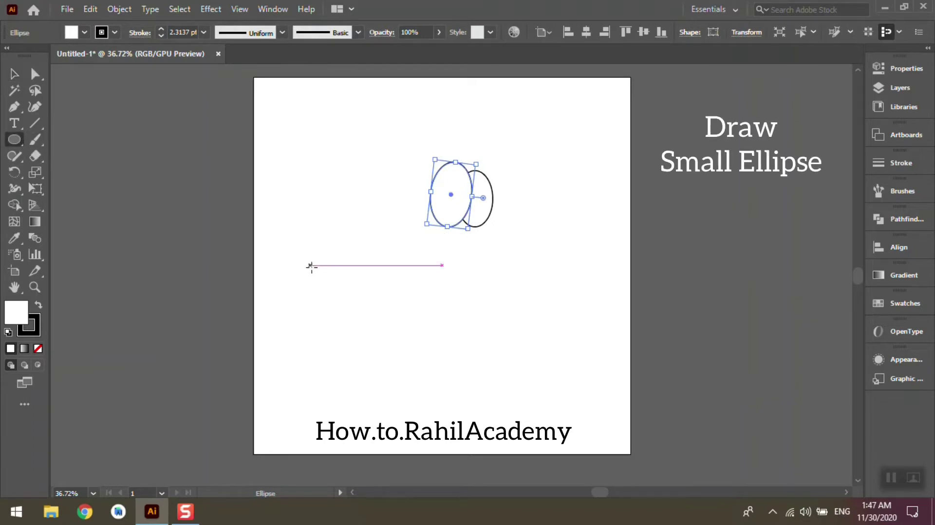
Draw a small black pupil at the bottom of the left eye and copy it into the right eye
drag(315, 265, 330, 275)
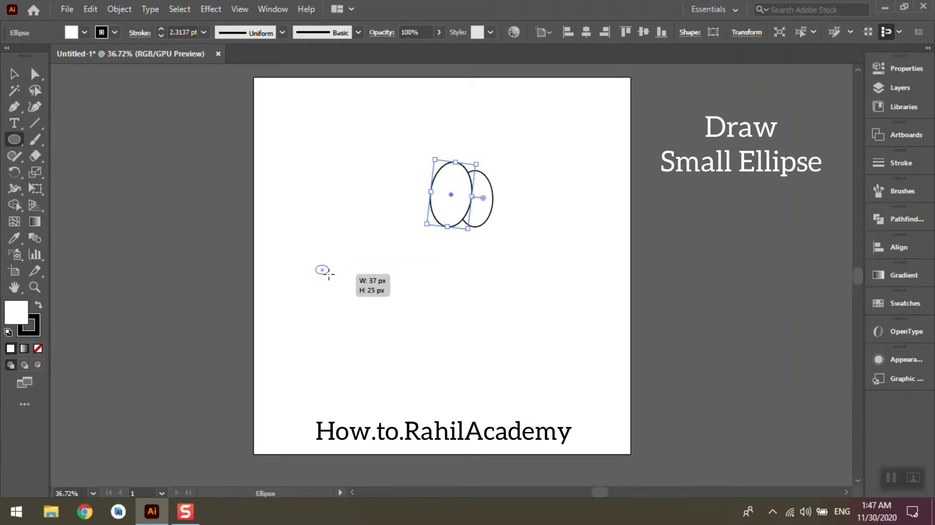
click(85, 31)
click(38, 56)
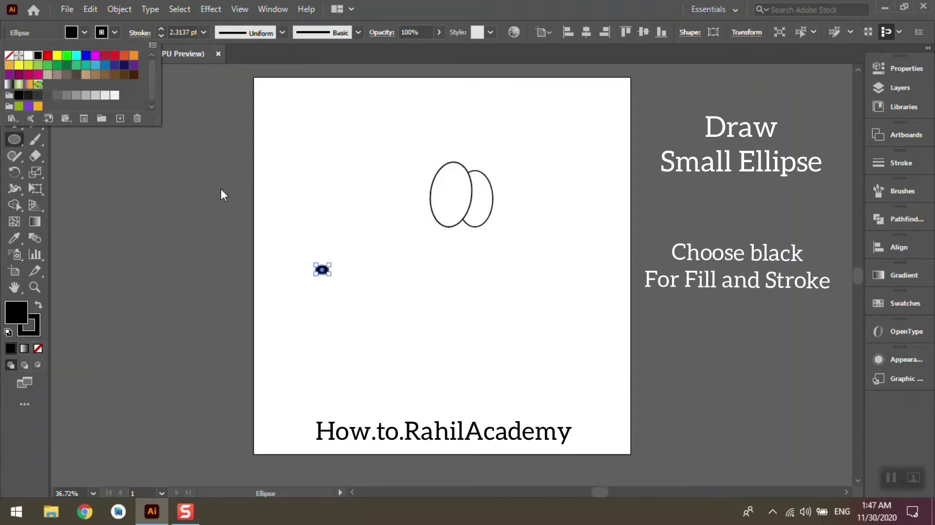
key(Escape)
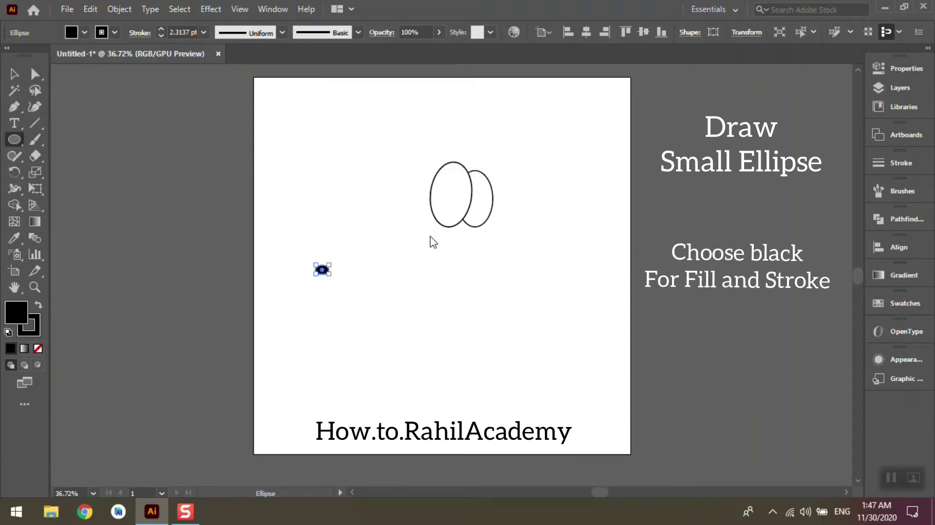
drag(322, 273, 448, 220)
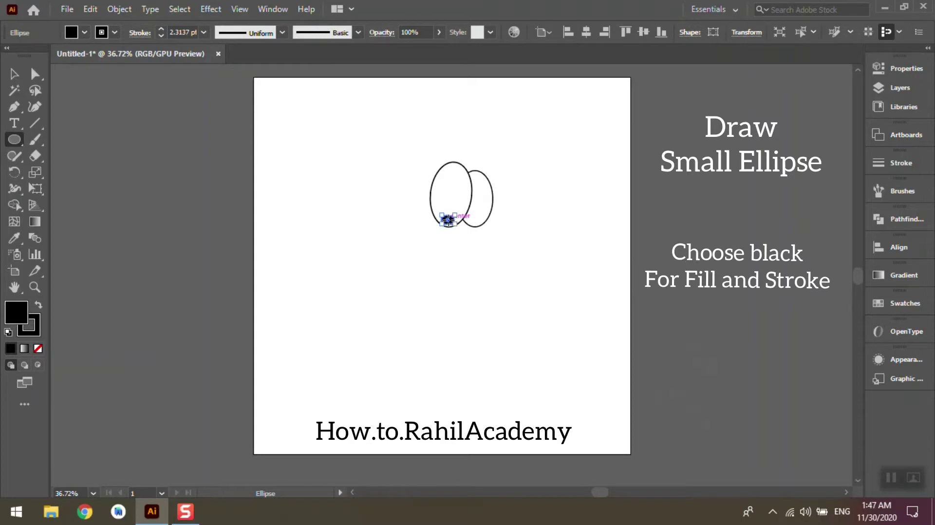
key(v)
drag(447, 220, 475, 220)
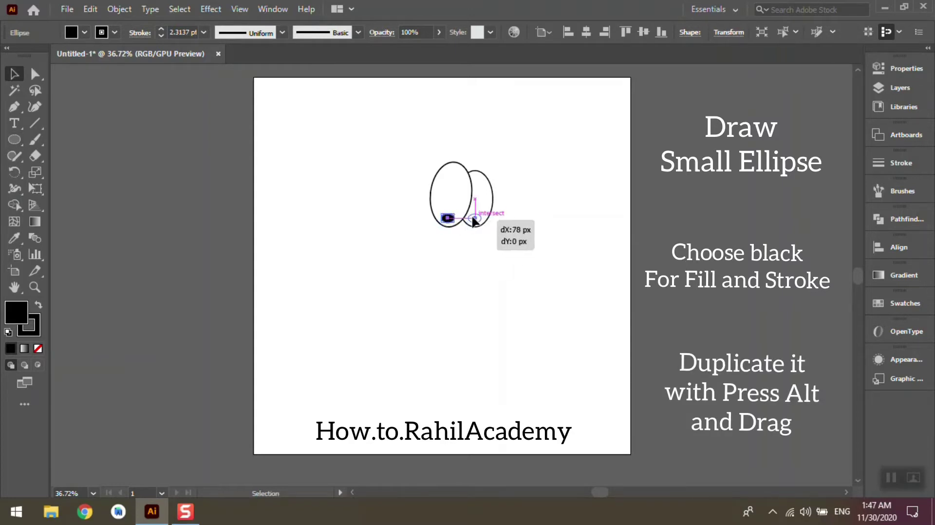
click(434, 263)
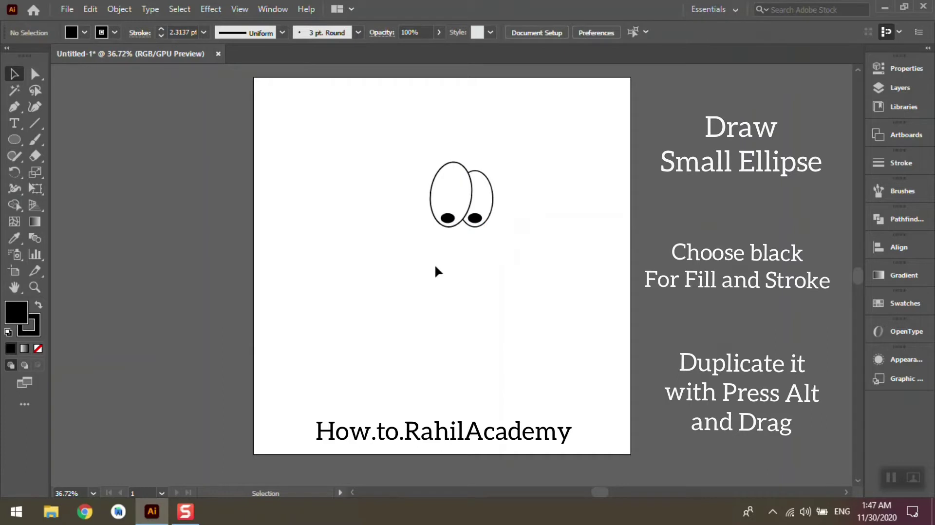
Draw a perfect circle and fill it with orange for the face
click(13, 140)
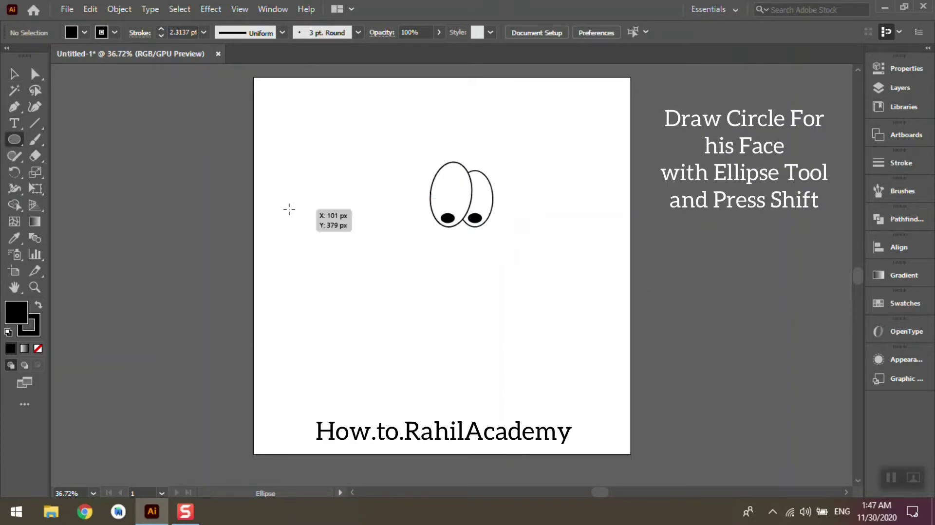
drag(290, 209, 394, 314)
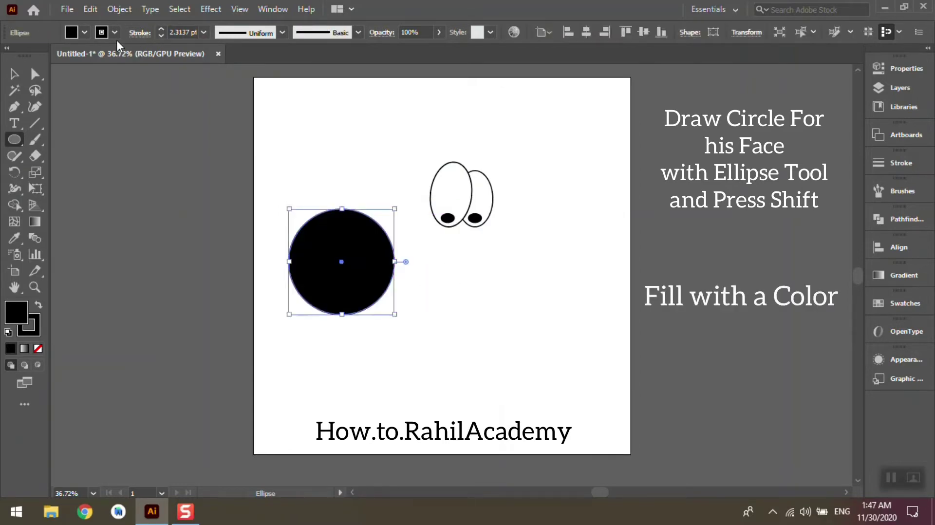
click(85, 33)
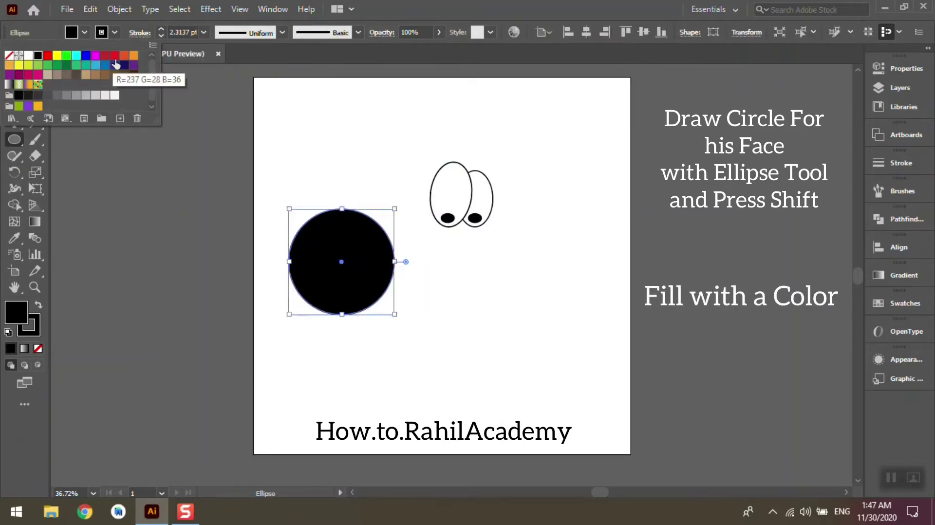
click(132, 57)
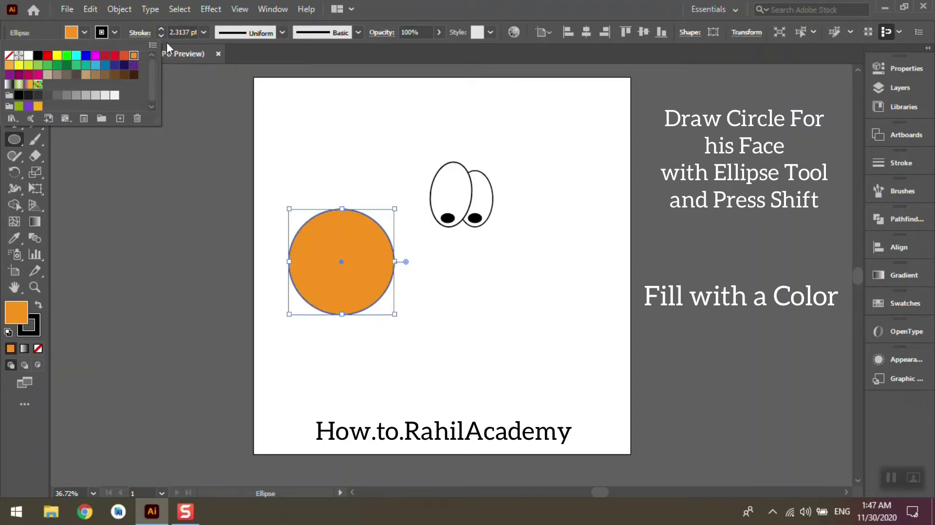
click(86, 31)
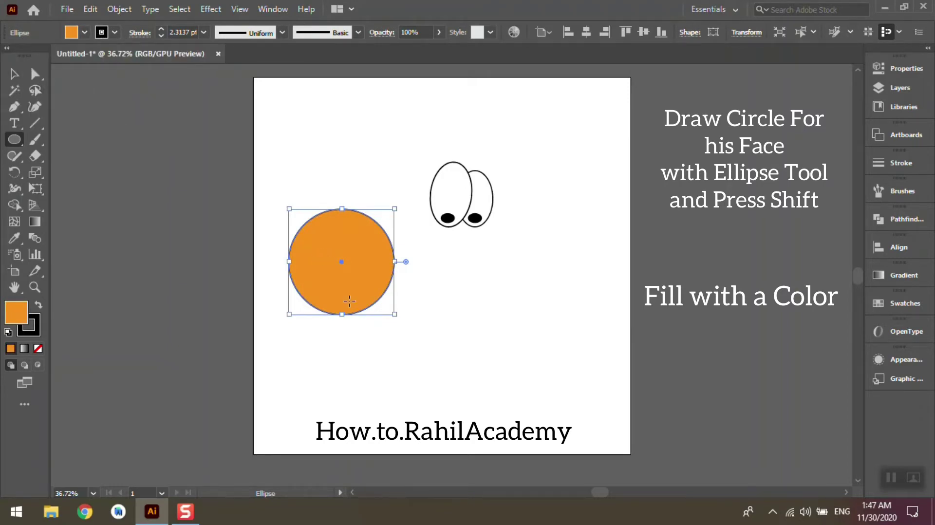
Move the orange circle under the eyes and send it to the back
click(11, 75)
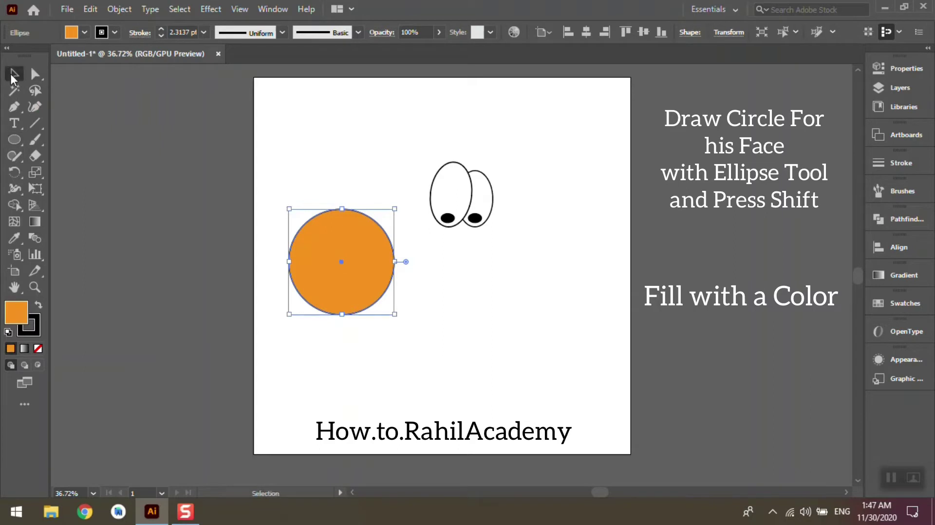
drag(341, 261, 461, 244)
right_click(460, 244)
mouse_move(536, 429)
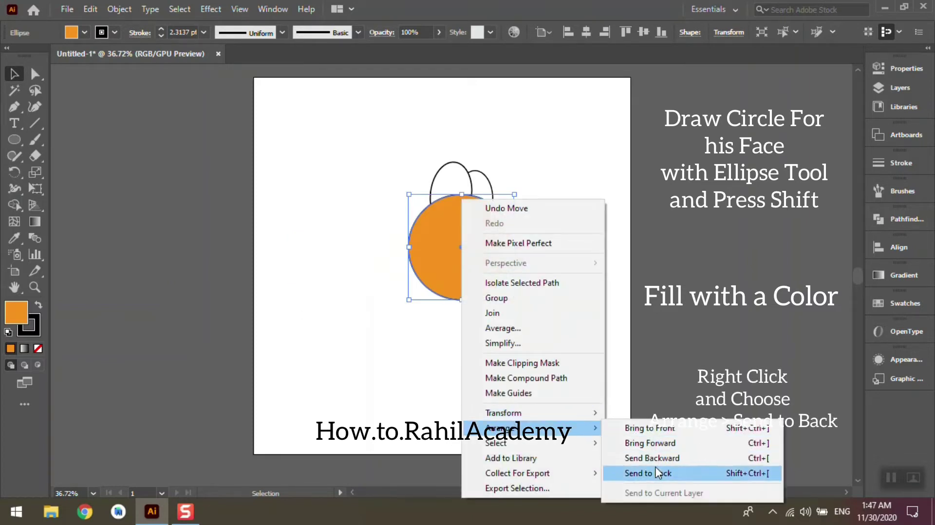
click(658, 473)
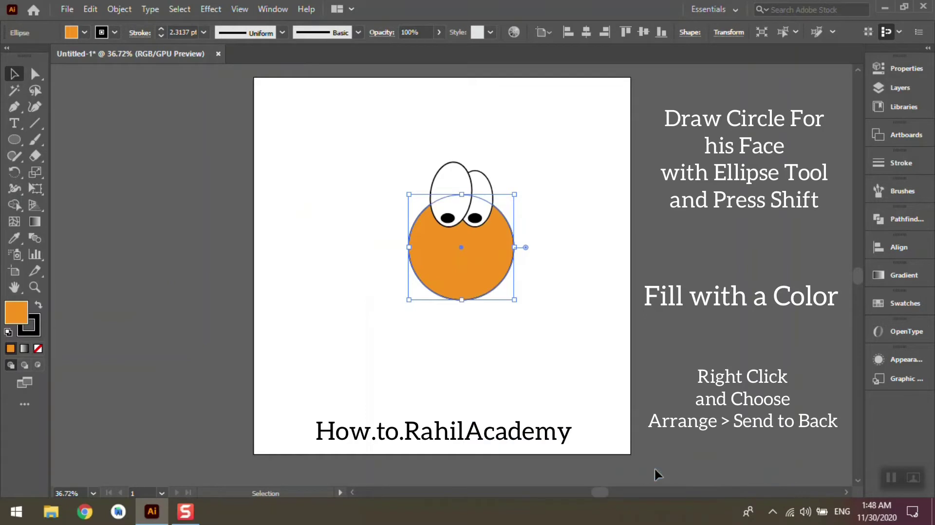
click(16, 108)
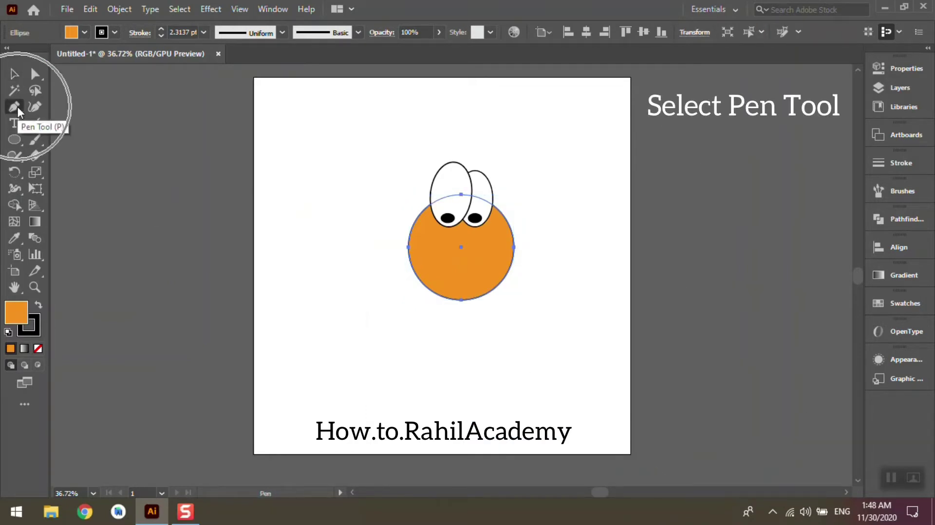
Draw a shoe outline with a sloped top and heel notch left of the face
click(355, 307)
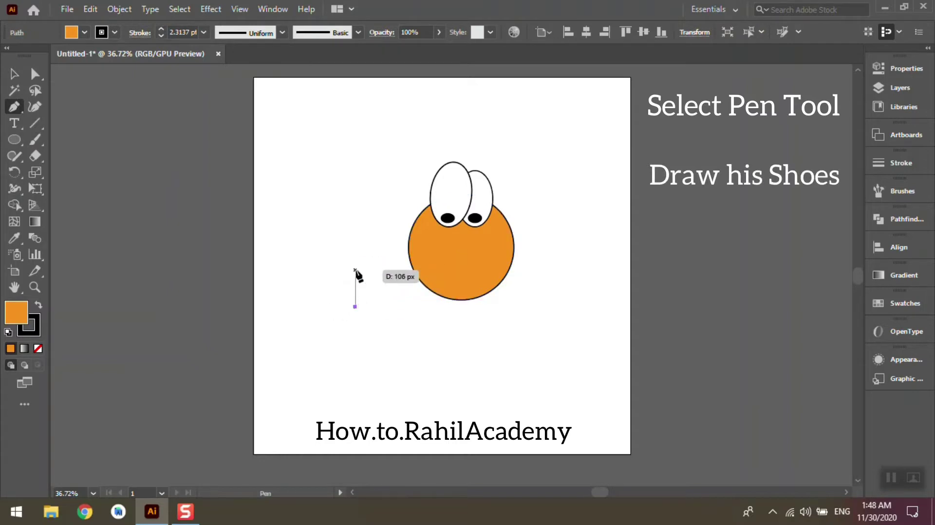
click(355, 265)
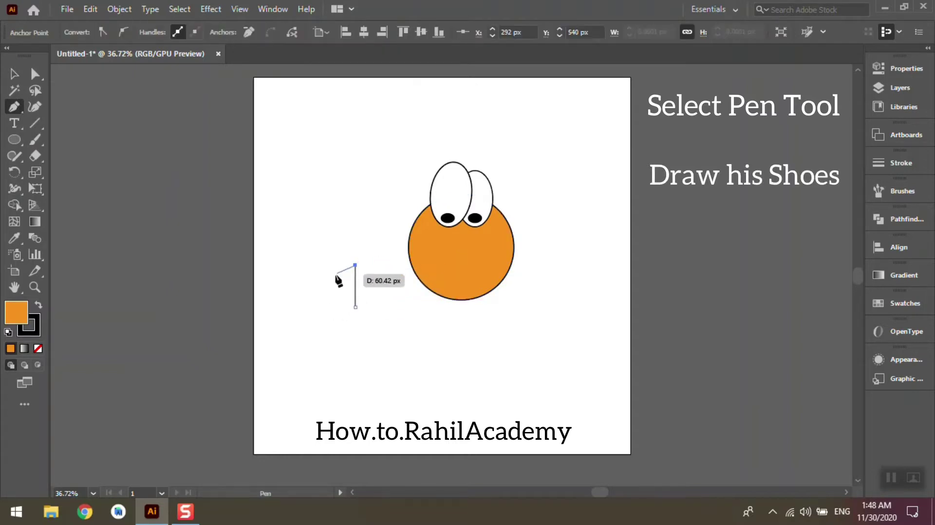
click(325, 286)
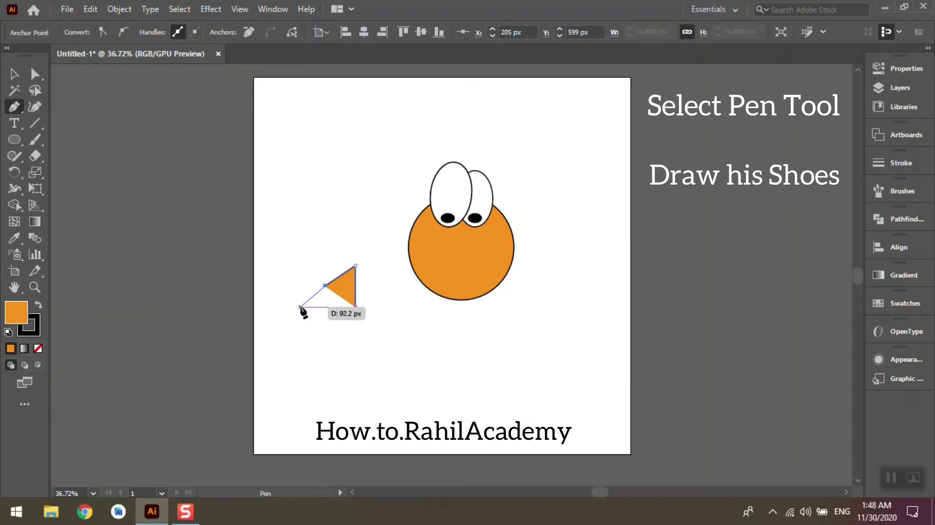
click(300, 307)
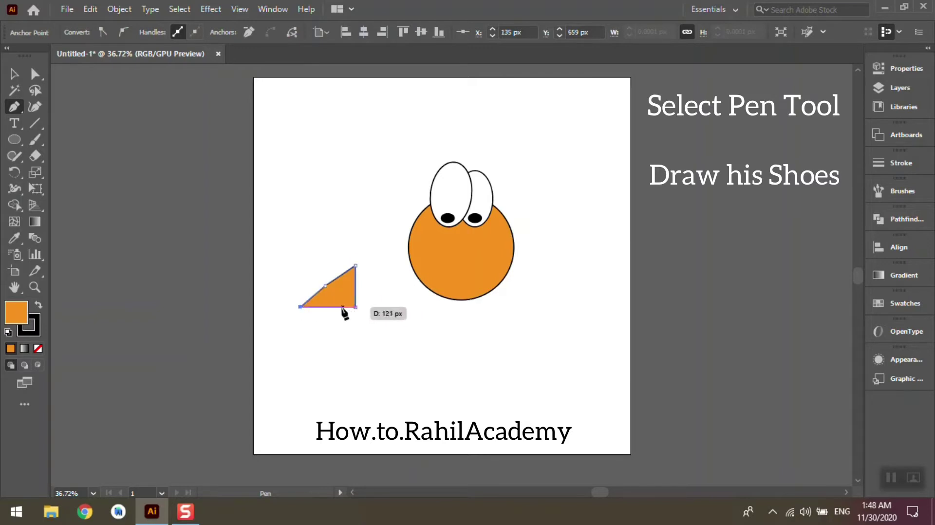
click(335, 306)
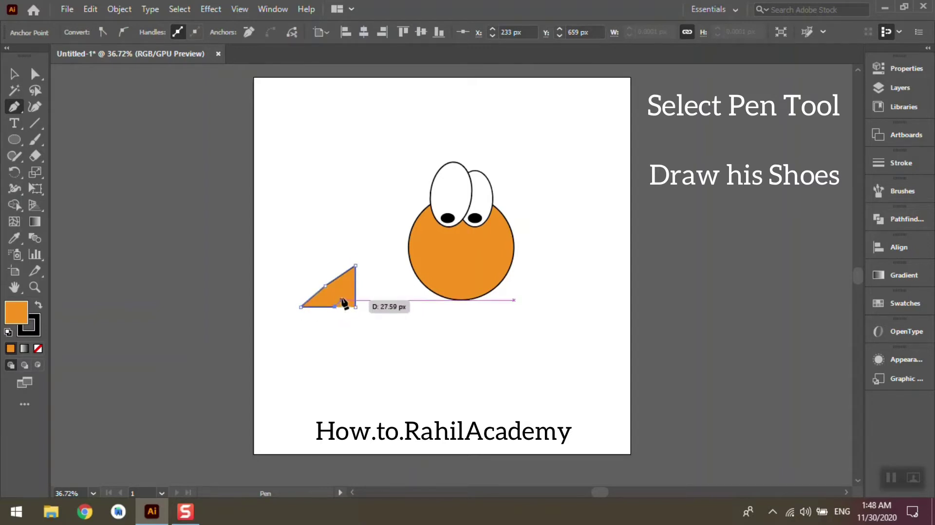
click(342, 296)
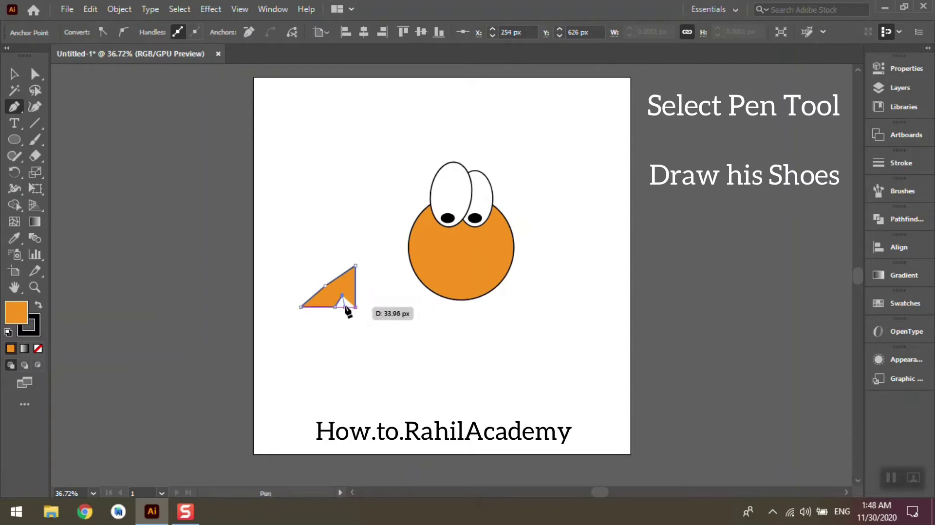
click(344, 306)
click(355, 307)
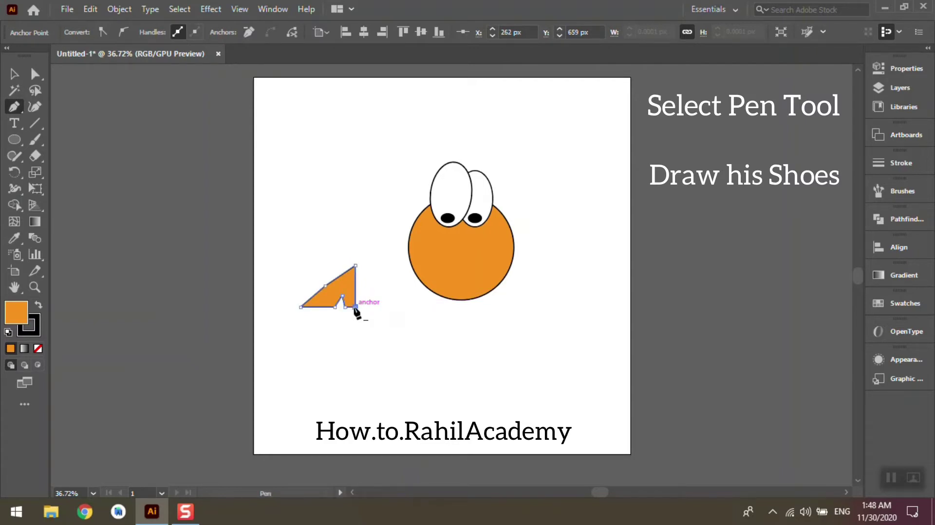
Convert the sloping-edge anchor to smooth and bend the shoe's top into a curve
click(35, 73)
click(325, 286)
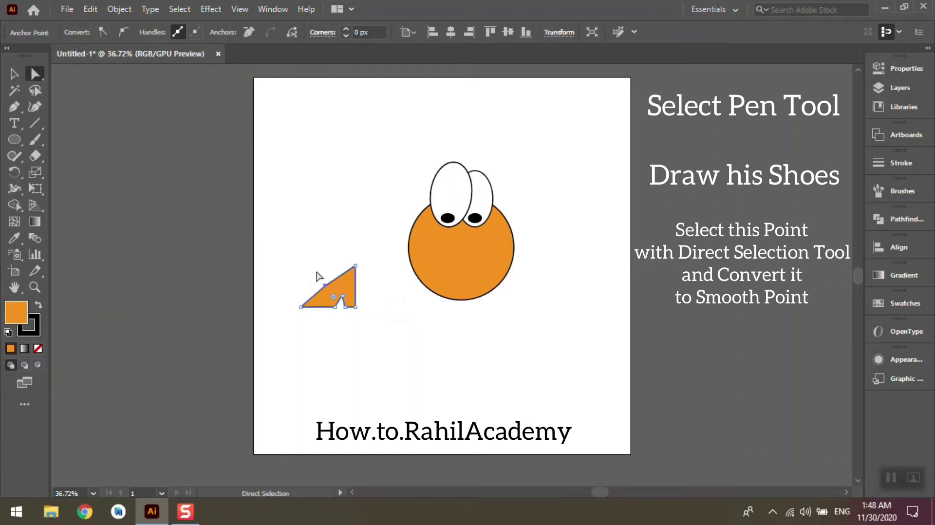
click(129, 32)
drag(325, 286, 321, 284)
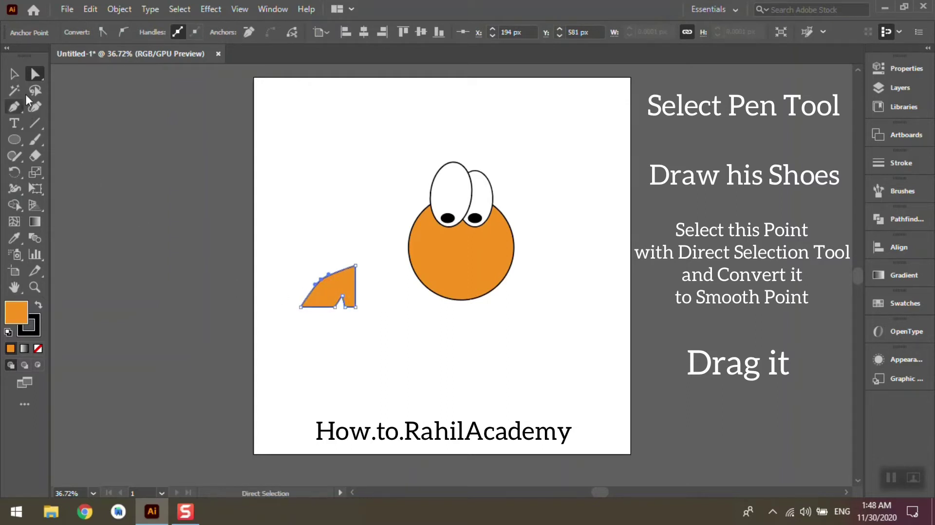
Fill the shoe with brown 77410B and enlarge it slightly up and to the left
double_click(15, 314)
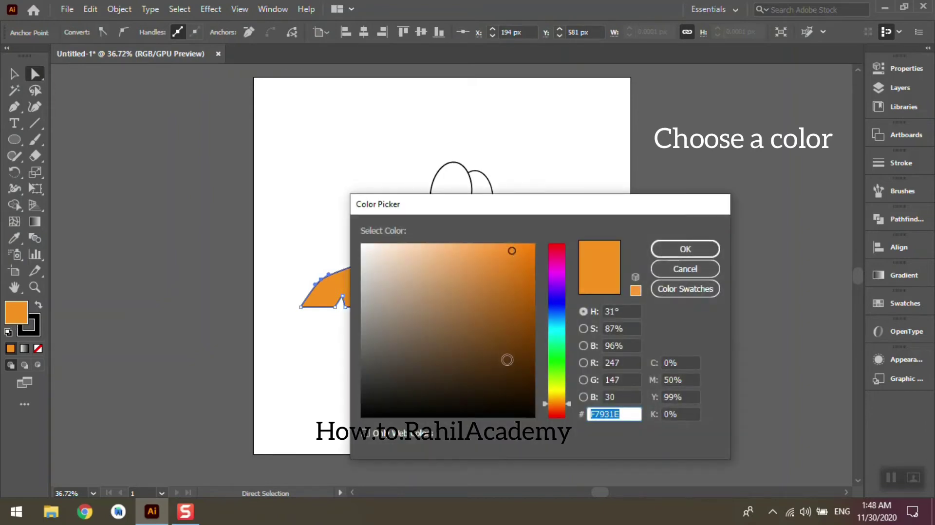
click(507, 360)
click(519, 336)
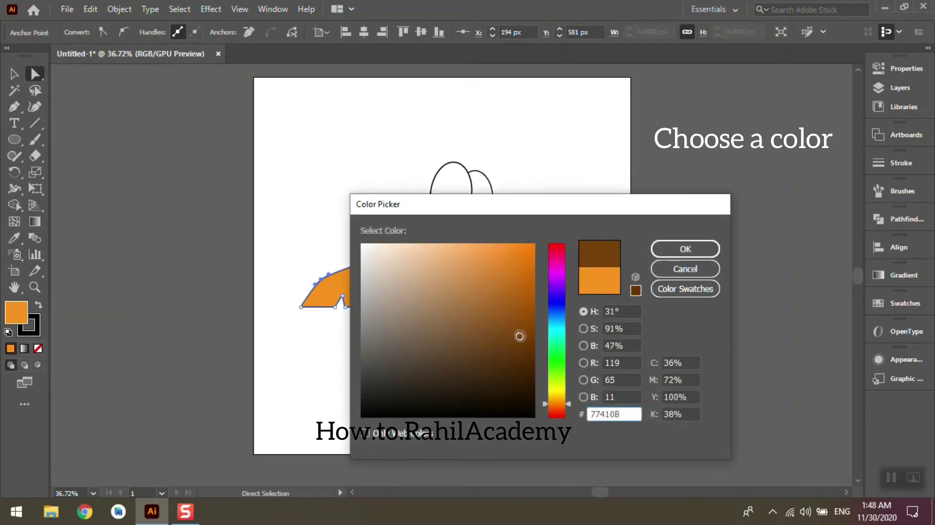
click(667, 246)
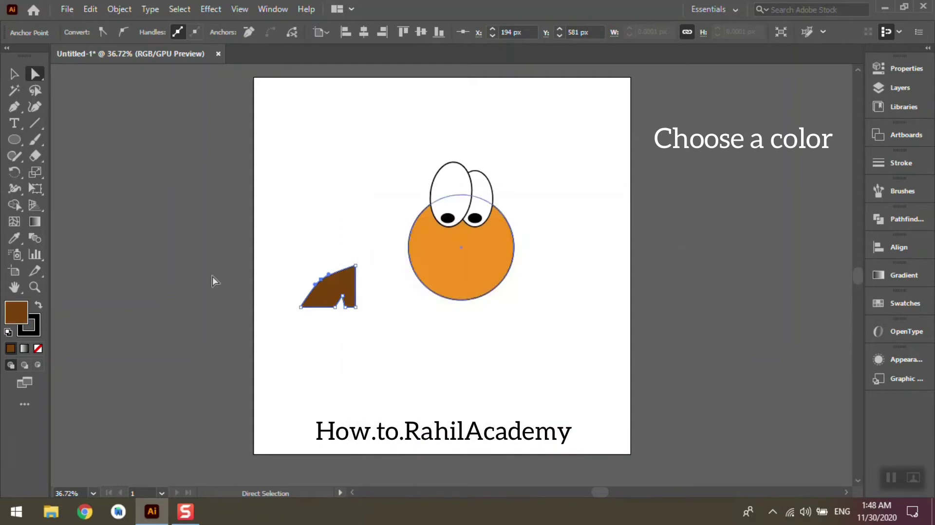
key(v)
mouse_move(300, 266)
mouse_down()
mouse_move(286, 253)
mouse_move(337, 271)
mouse_up()
key(backslash)
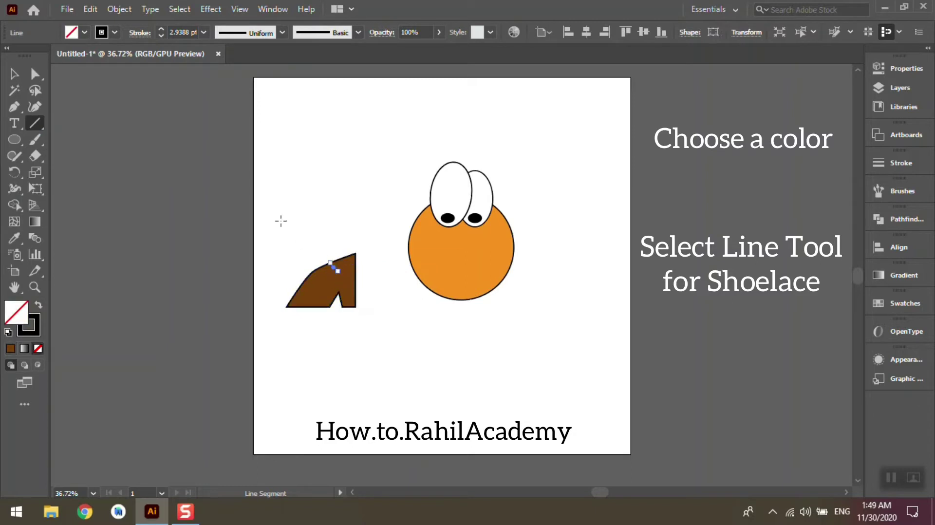
Set the stroke to 5 pt and add short lace lines across the shoe top, undoing a stray line
click(161, 29)
click(161, 29)
click(161, 30)
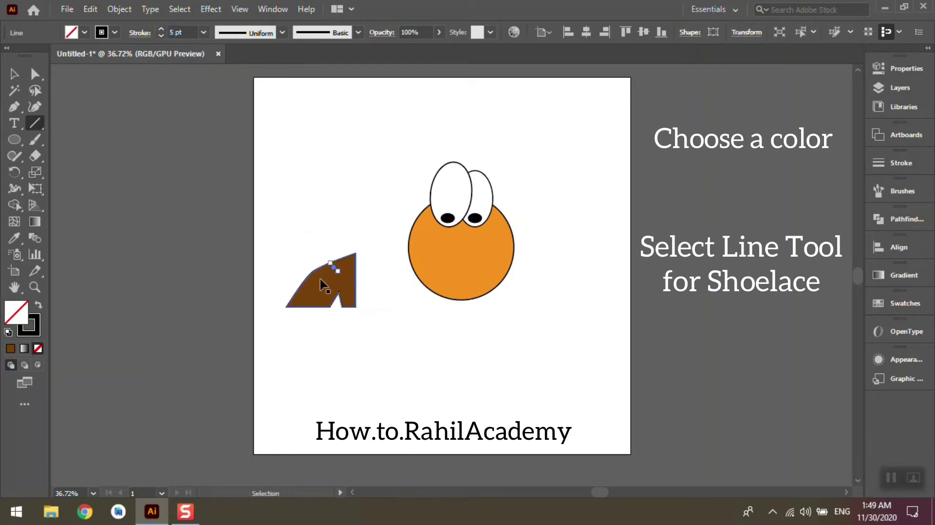
key(ctrl+c)
key(ctrl+v)
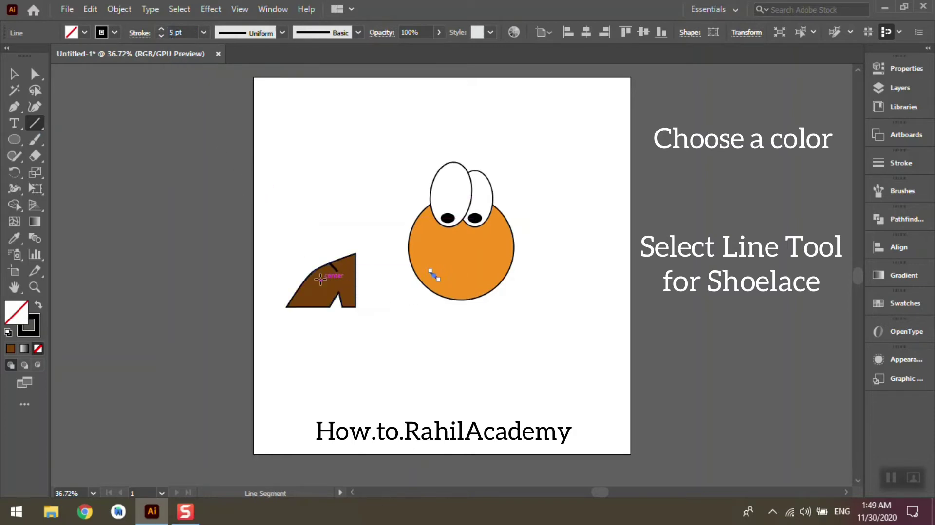
drag(350, 275, 350, 361)
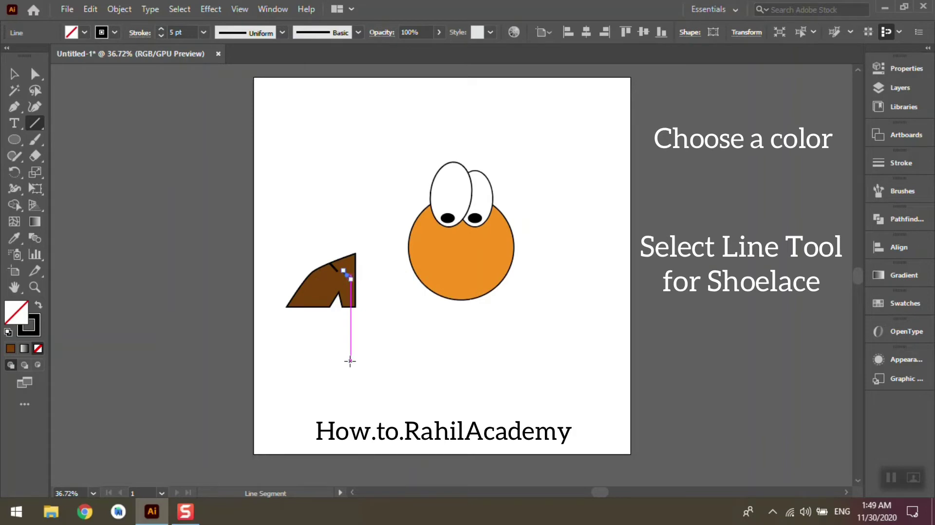
key(ctrl+z)
click(338, 281)
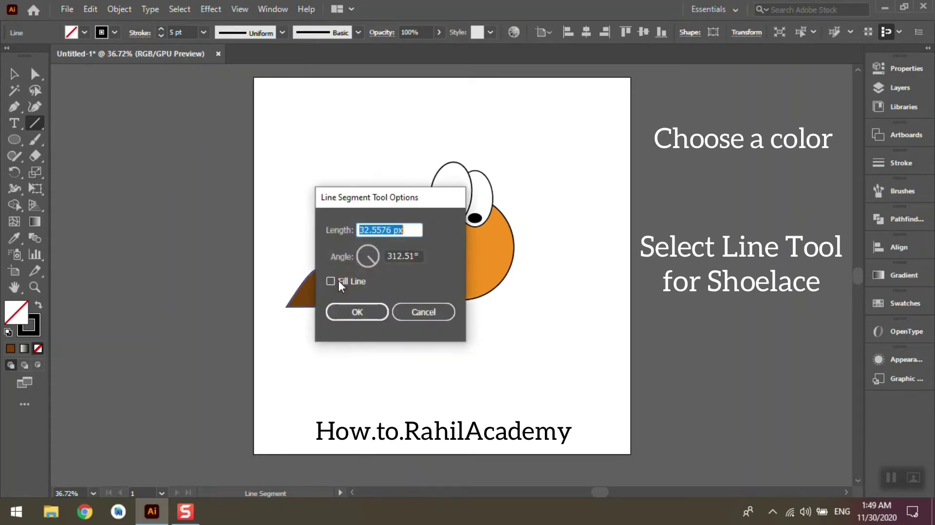
key(Return)
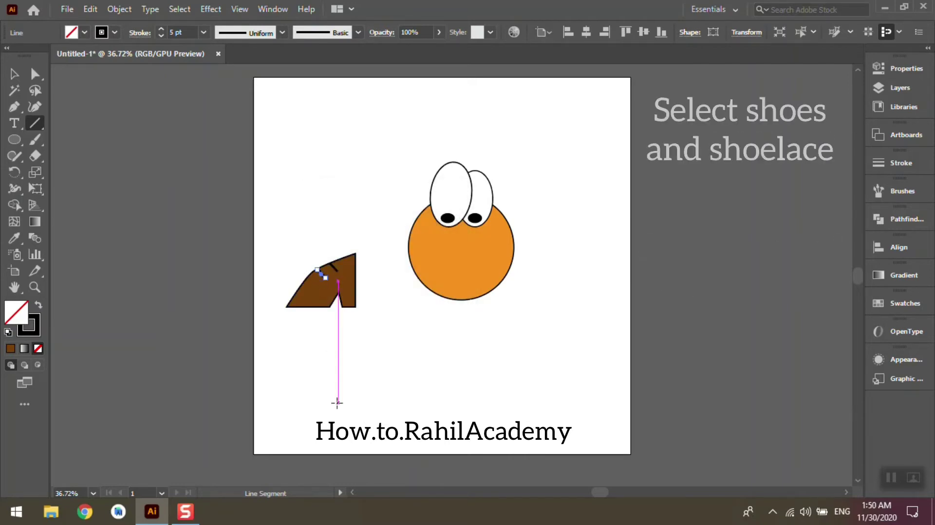
key(v)
click(294, 337)
Group the shoe with its laces, duplicate it, and reflect the copy vertically
drag(278, 325, 370, 240)
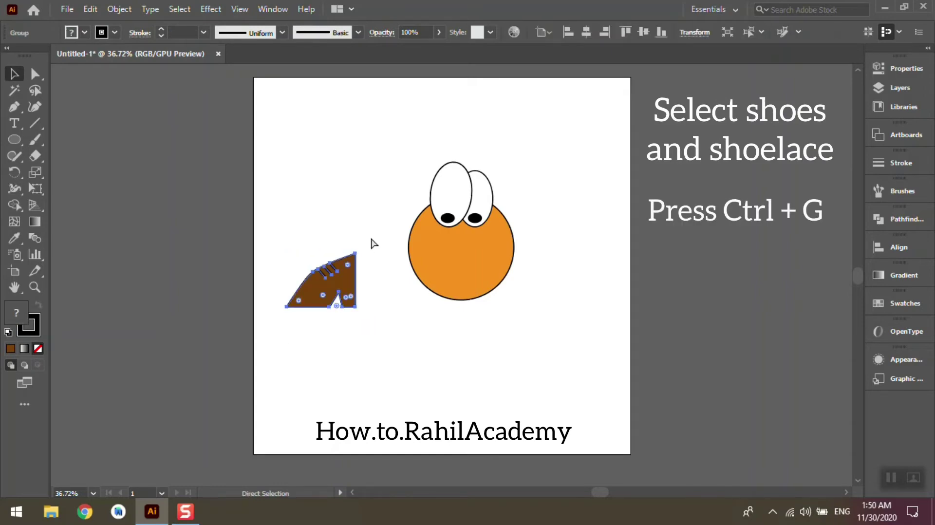
key(ctrl+g)
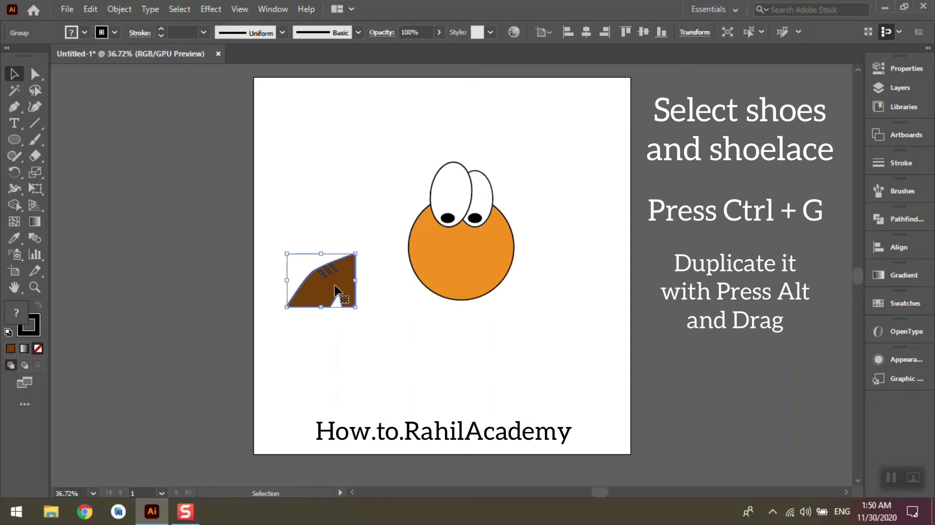
drag(336, 288, 467, 357)
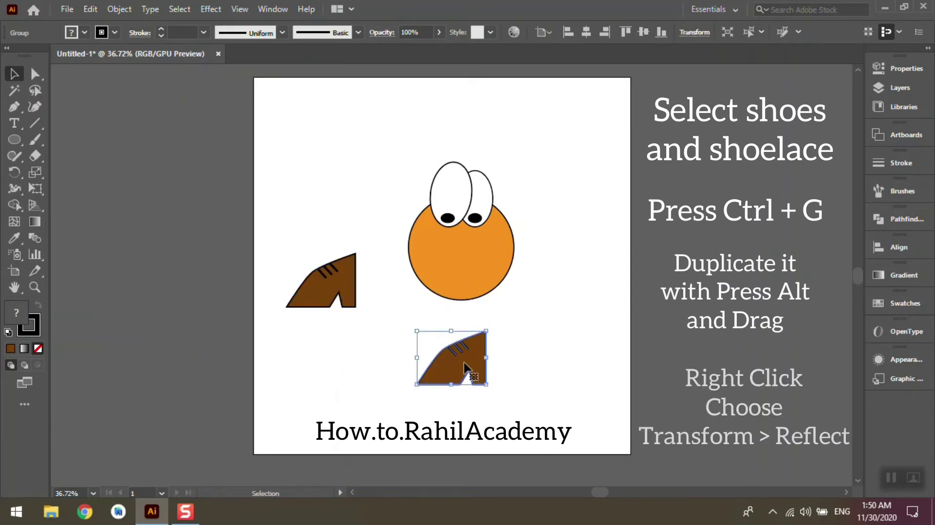
right_click(466, 352)
mouse_move(509, 267)
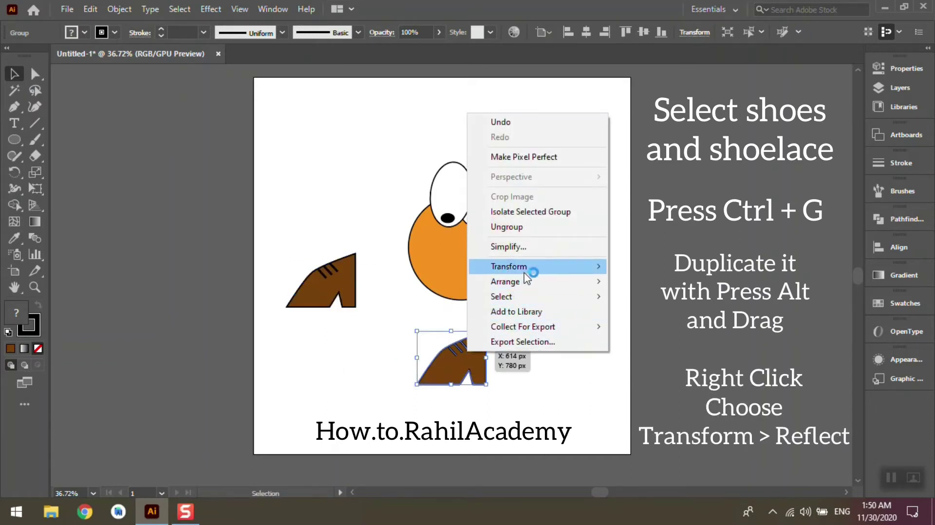
click(652, 320)
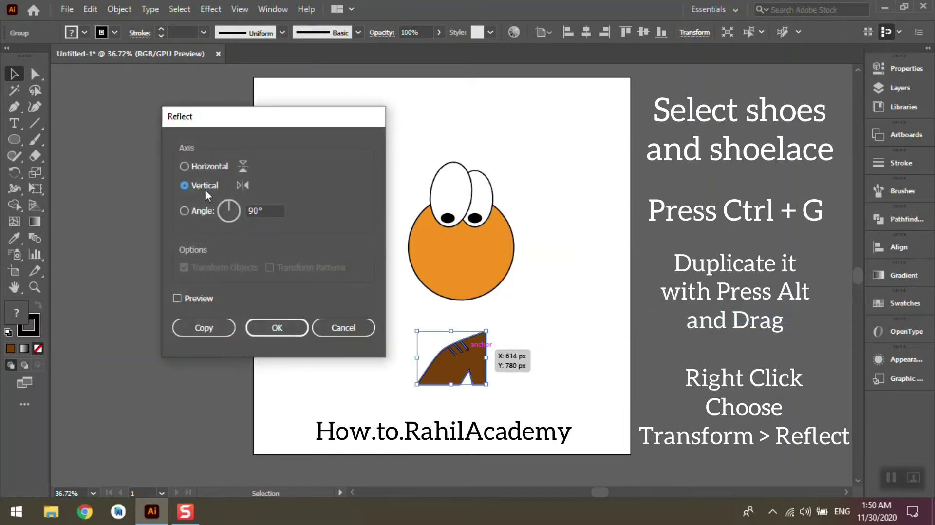
click(281, 333)
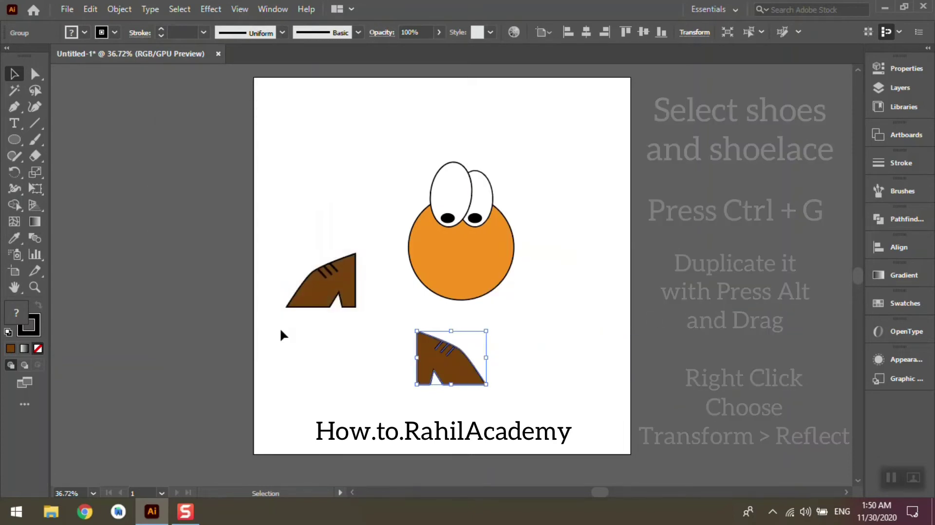
Position both shoes under the face's left and right sides and send them to the back
mouse_move(422, 378)
mouse_down()
mouse_move(483, 341)
mouse_move(486, 317)
mouse_up()
drag(324, 290, 419, 314)
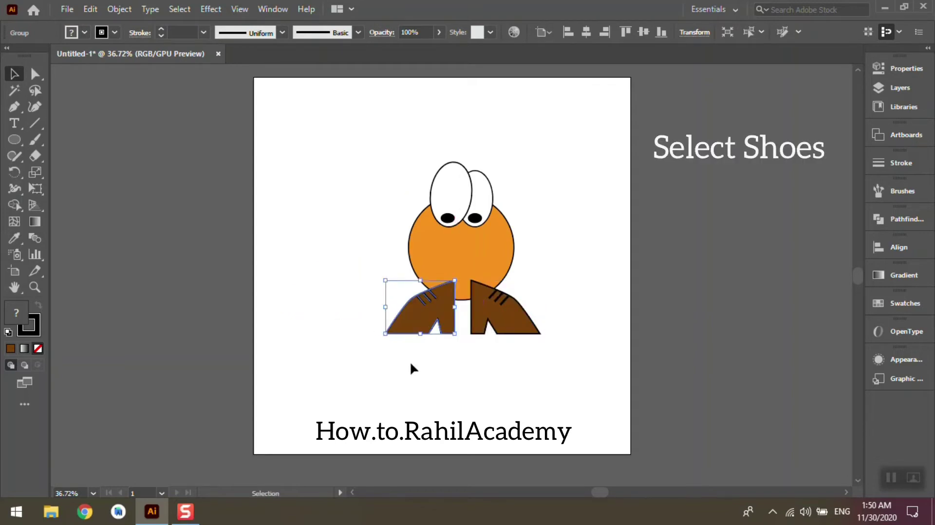
shift+click(504, 308)
right_click(505, 309)
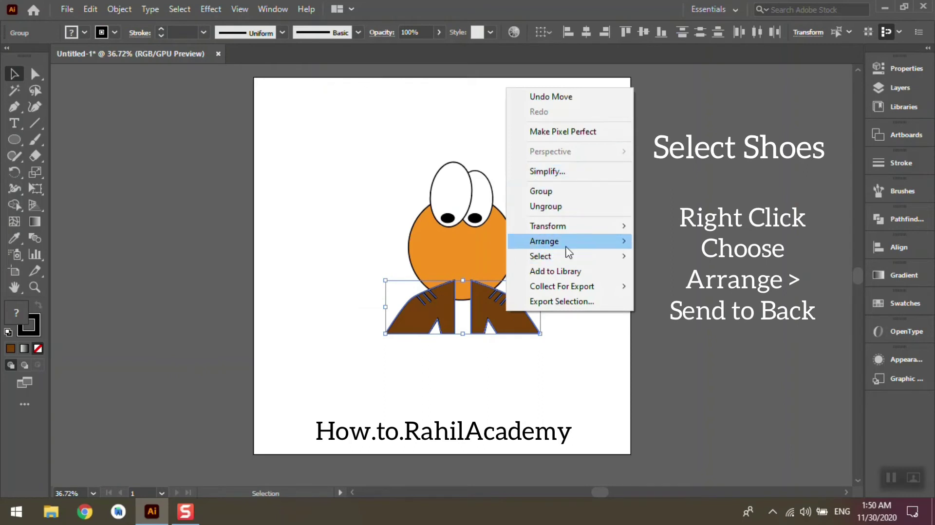
mouse_move(544, 241)
click(680, 288)
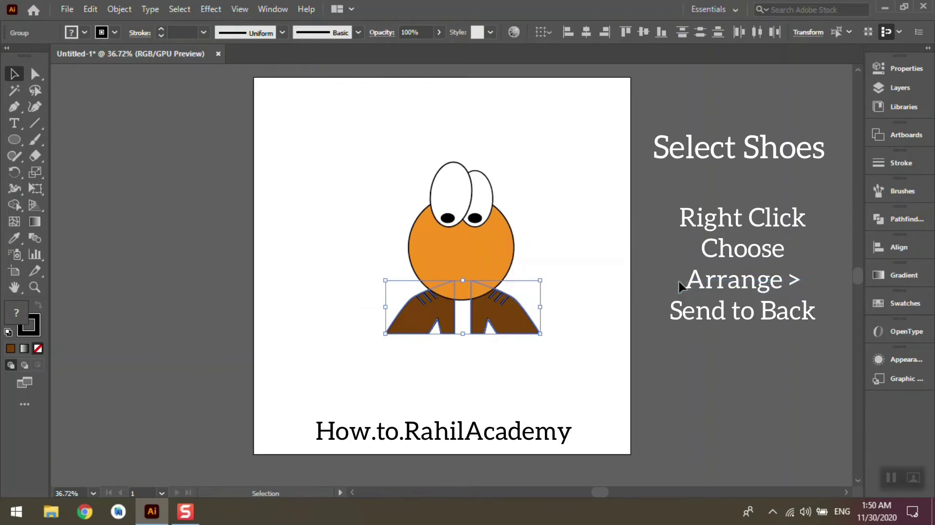
click(517, 389)
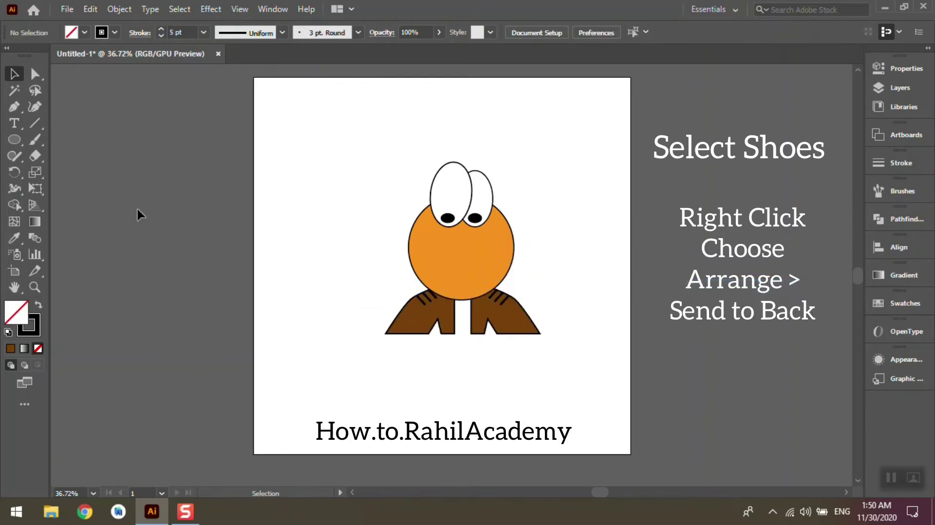
Draw a bent right stick arm from the face's right edge with finger strokes at its end
click(31, 128)
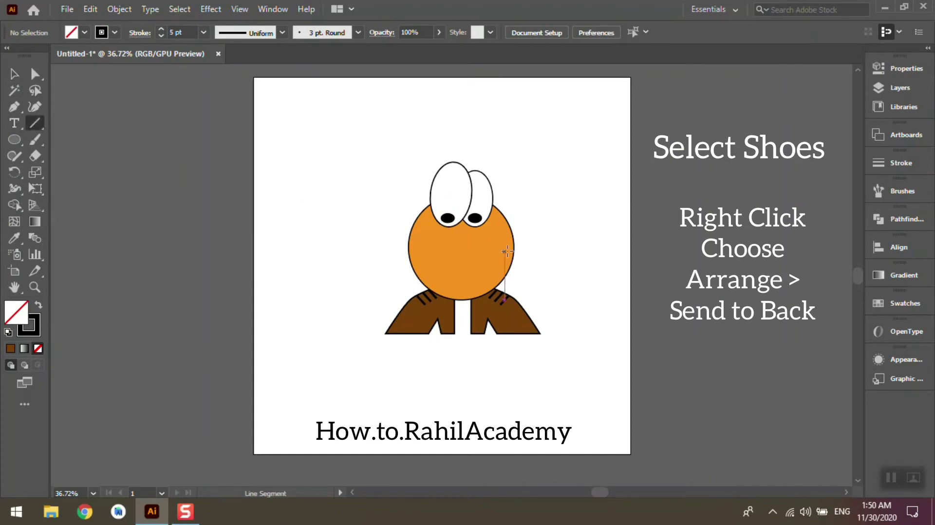
click(14, 108)
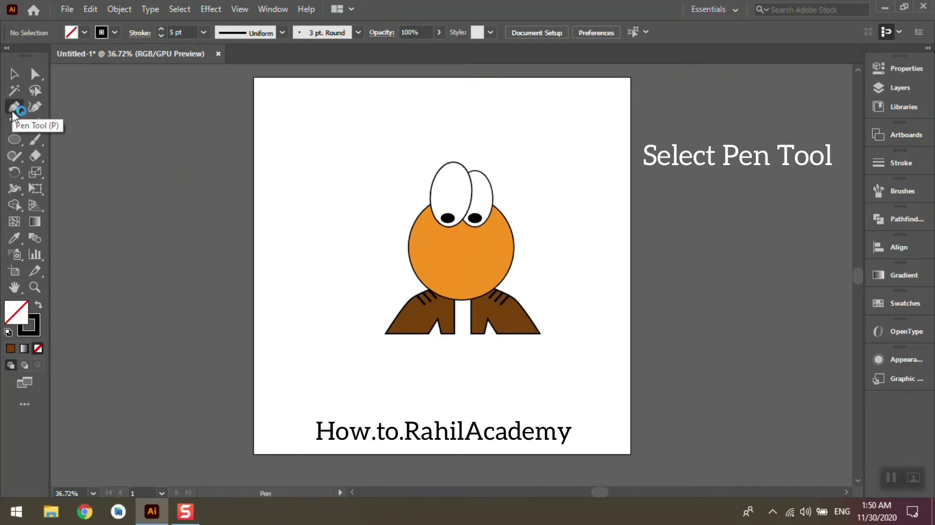
click(514, 247)
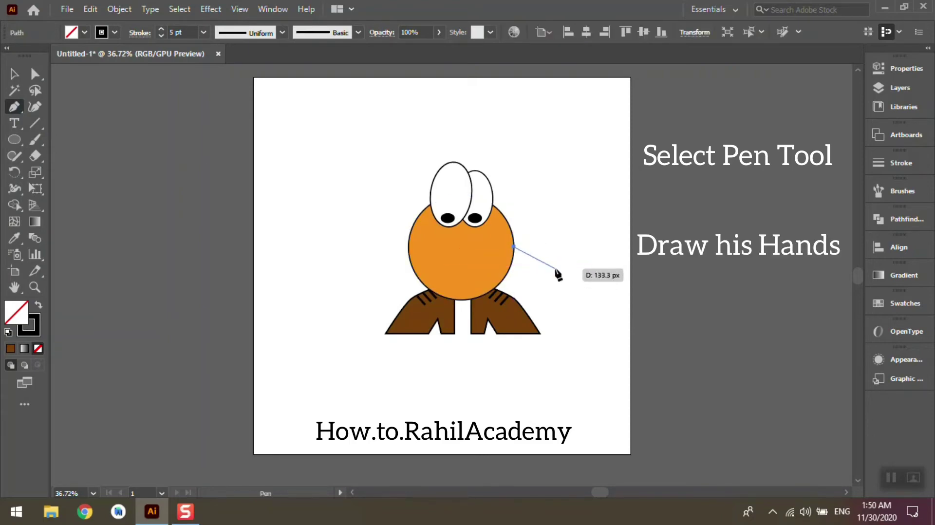
click(555, 268)
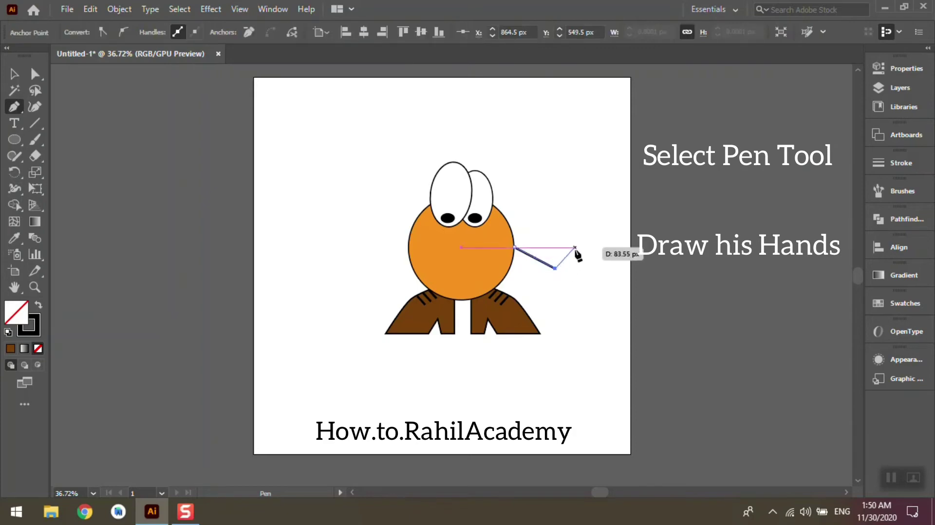
click(576, 251)
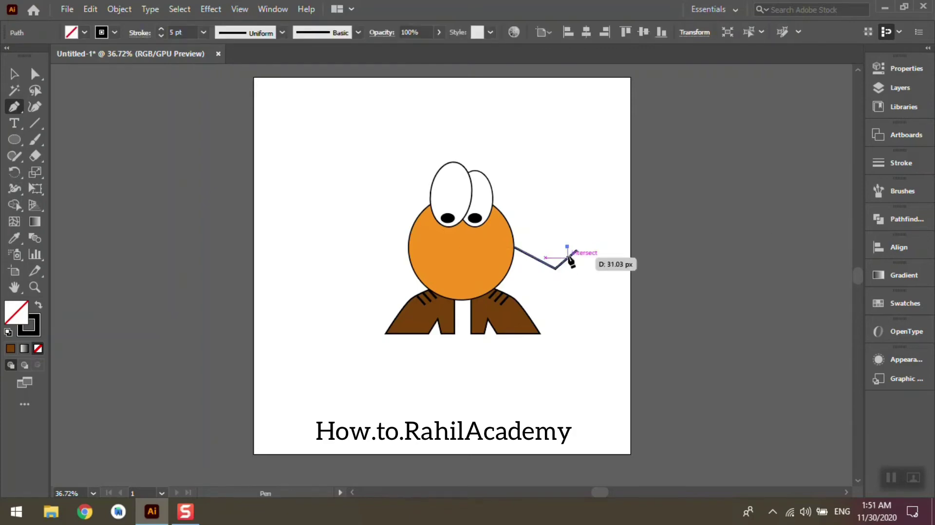
drag(570, 255, 580, 261)
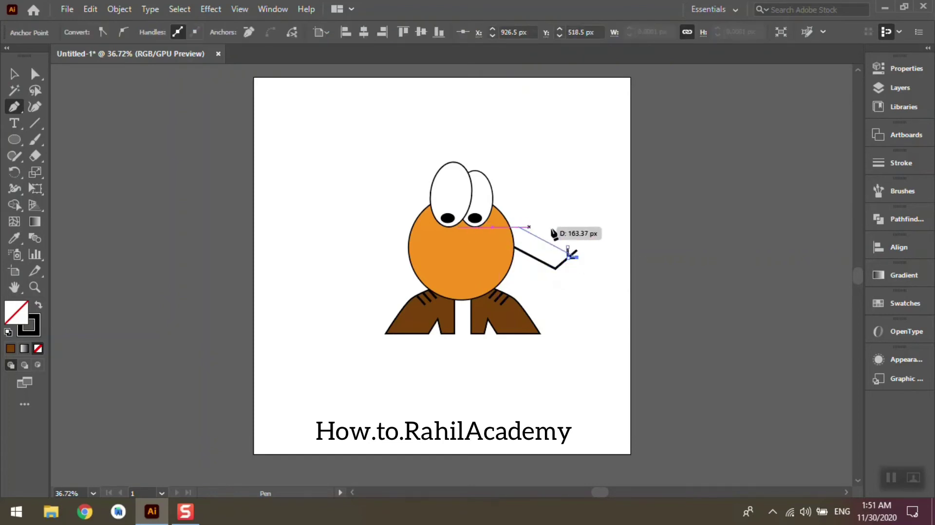
key(Escape)
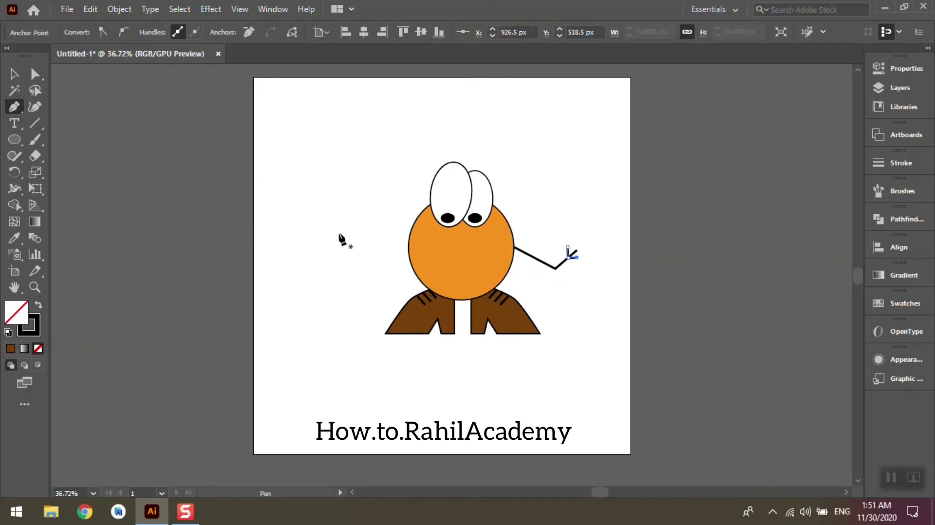
Draw the left stick arm from the face's left edge, angled down, with a hand at its end
click(408, 243)
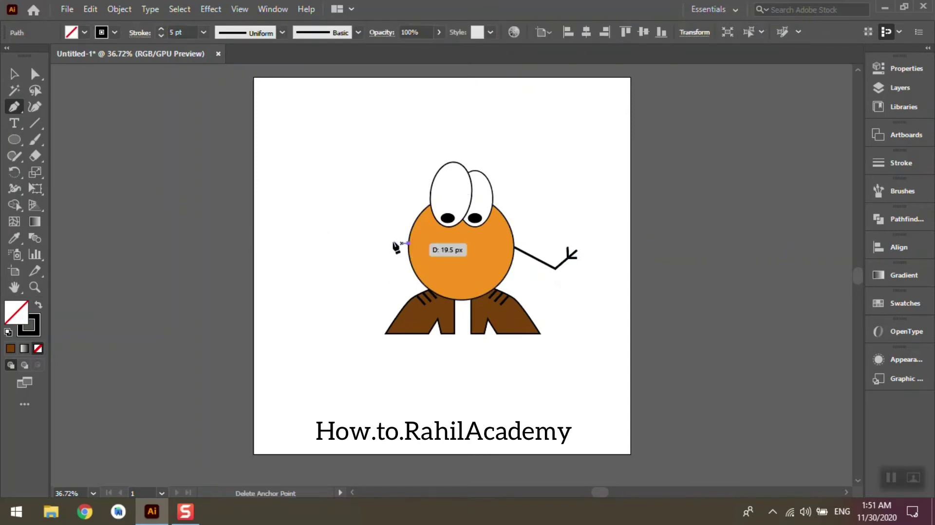
click(338, 243)
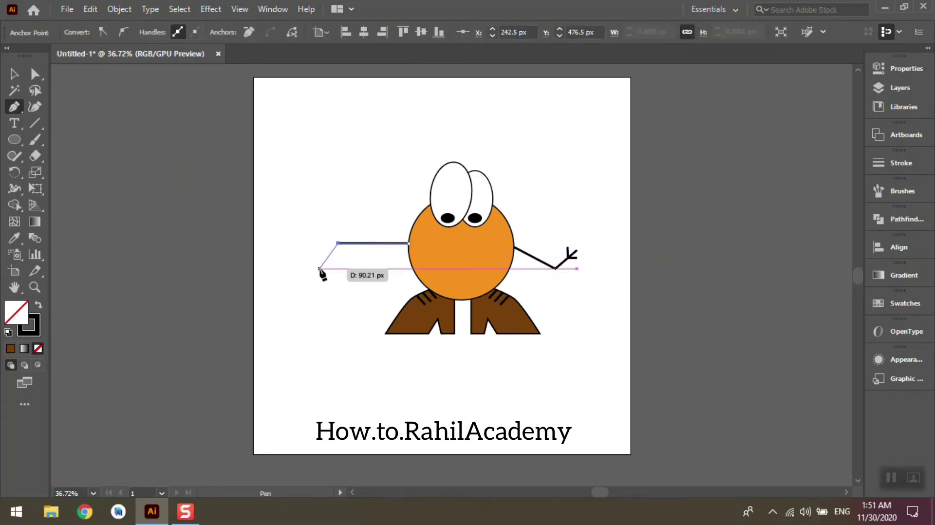
click(319, 269)
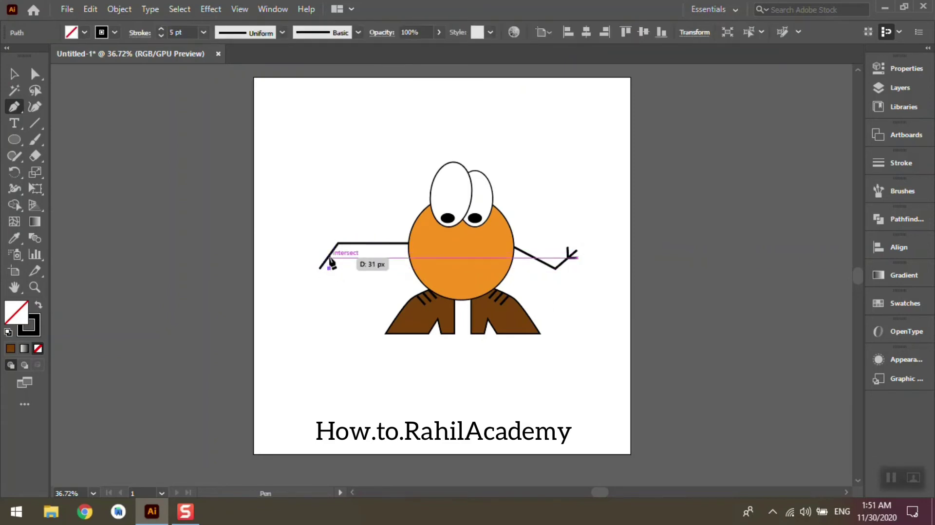
click(329, 258)
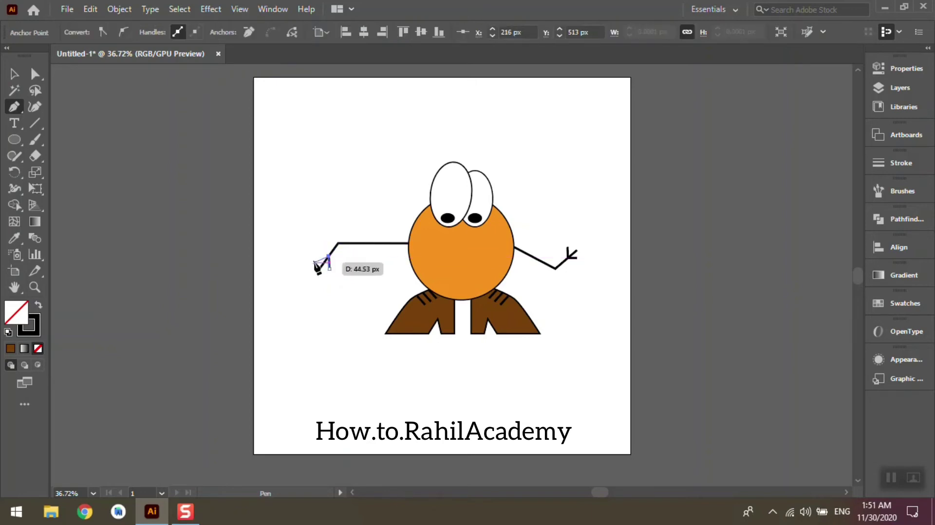
mouse_move(317, 263)
mouse_down()
mouse_move(286, 253)
mouse_move(341, 265)
mouse_up()
key(a)
key(v)
click(324, 361)
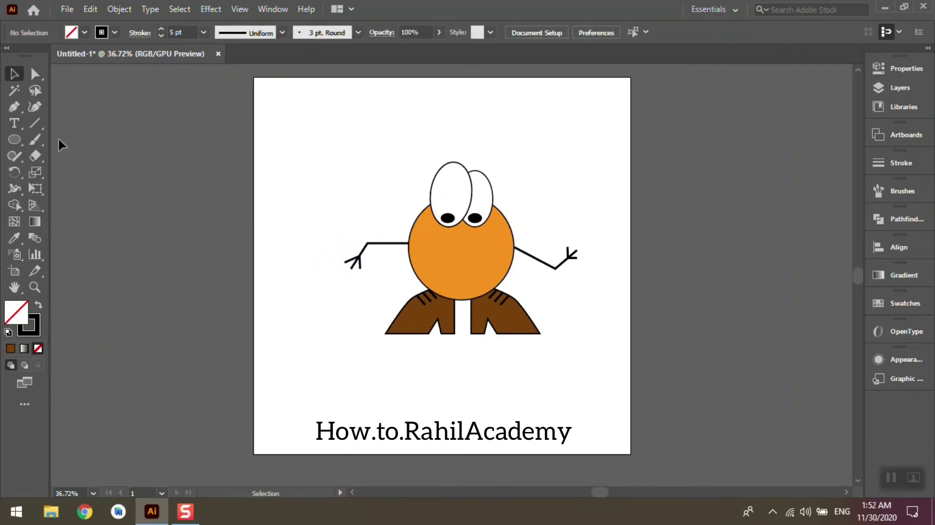
Draw a black-filled oval left of the character for the mouth
click(14, 138)
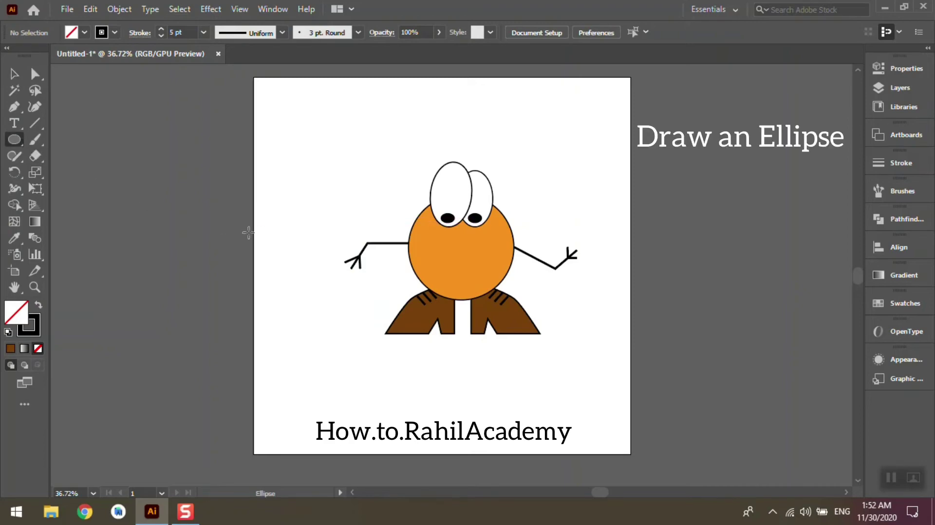
drag(272, 203, 312, 227)
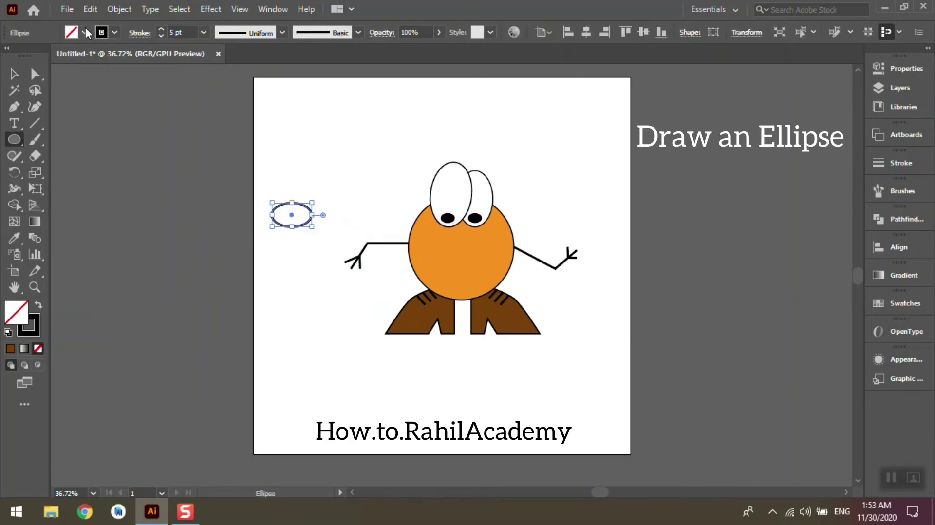
click(84, 33)
click(38, 55)
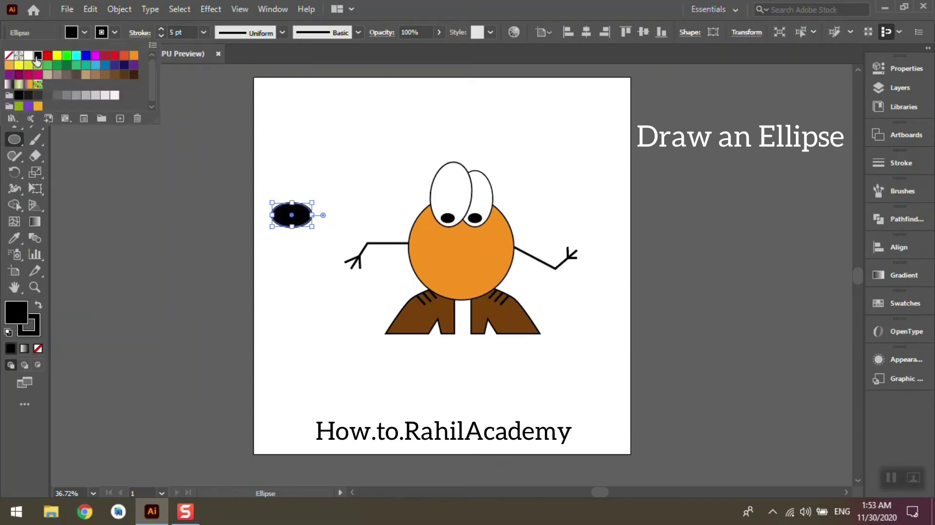
click(270, 249)
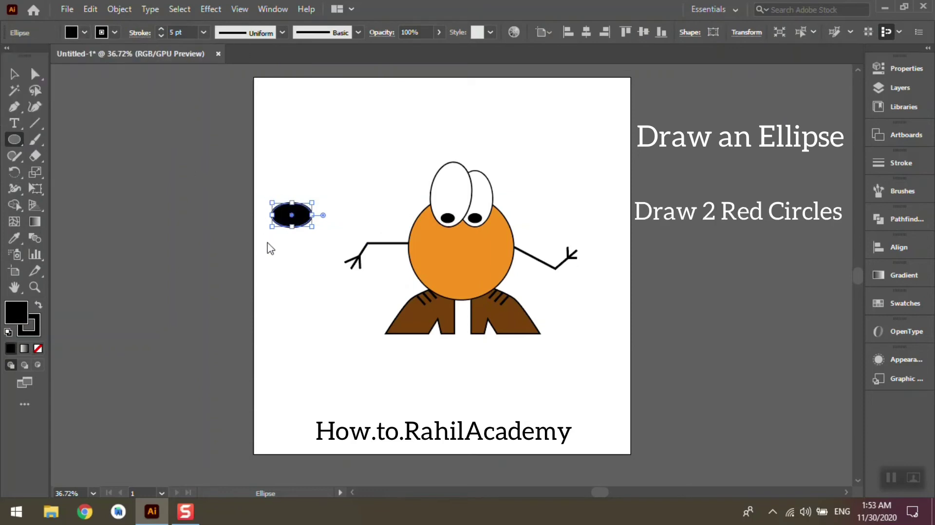
Make the small circles red in fill and outline, group them, and move them onto the black oval
drag(280, 257, 298, 266)
key(v)
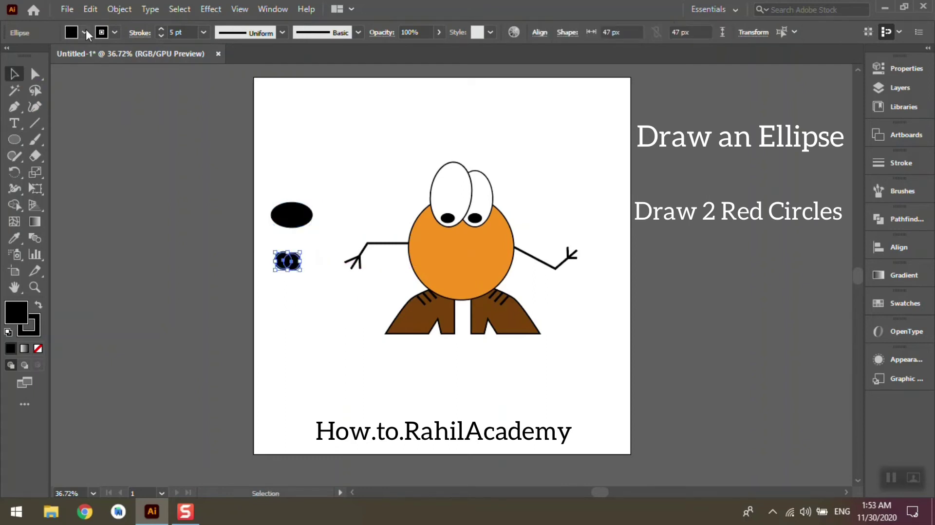
click(84, 33)
click(47, 55)
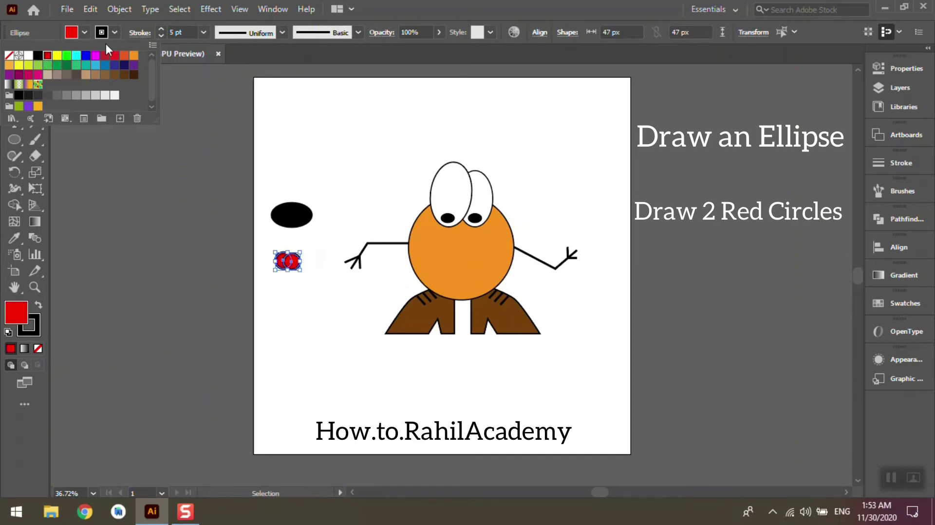
click(114, 33)
click(114, 32)
click(57, 55)
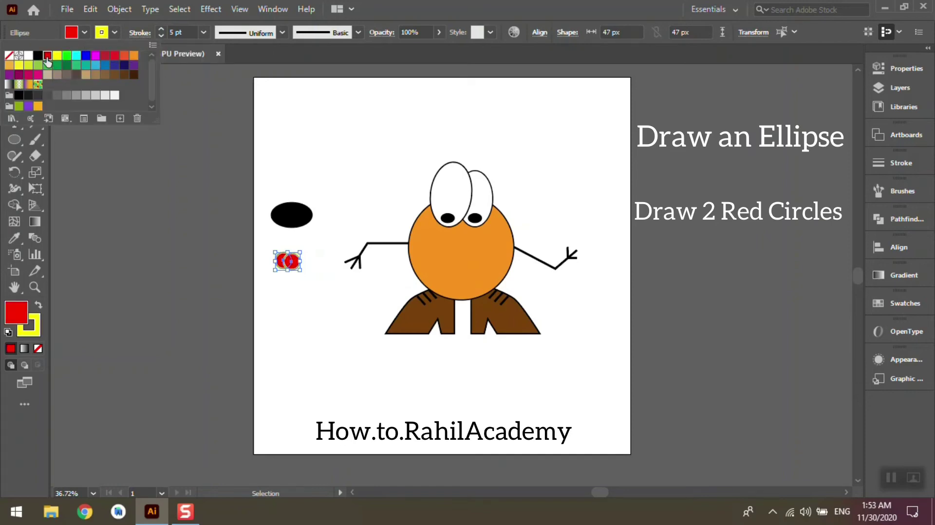
click(47, 55)
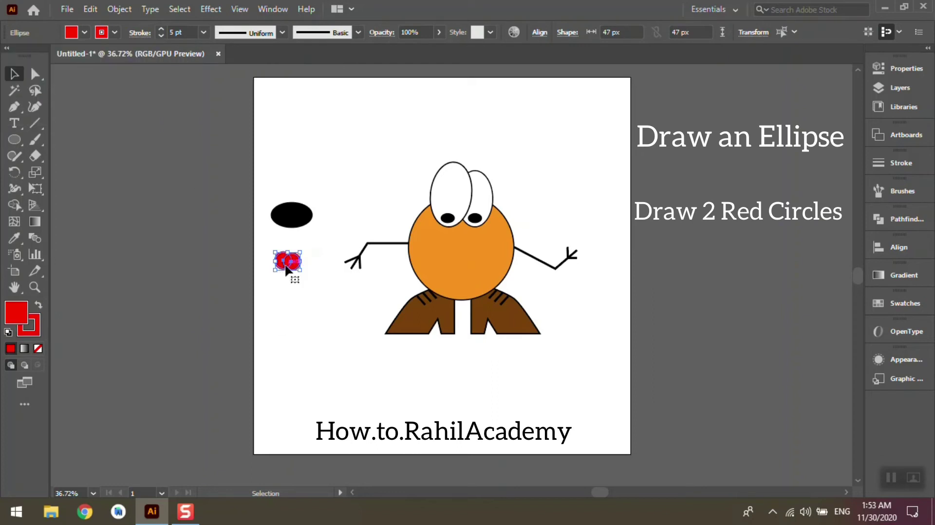
key(ctrl+g)
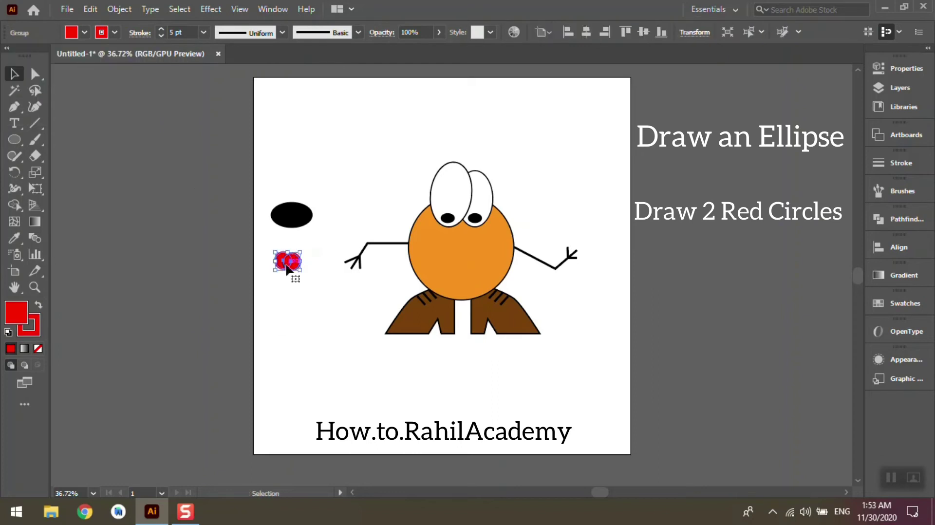
drag(287, 268, 287, 231)
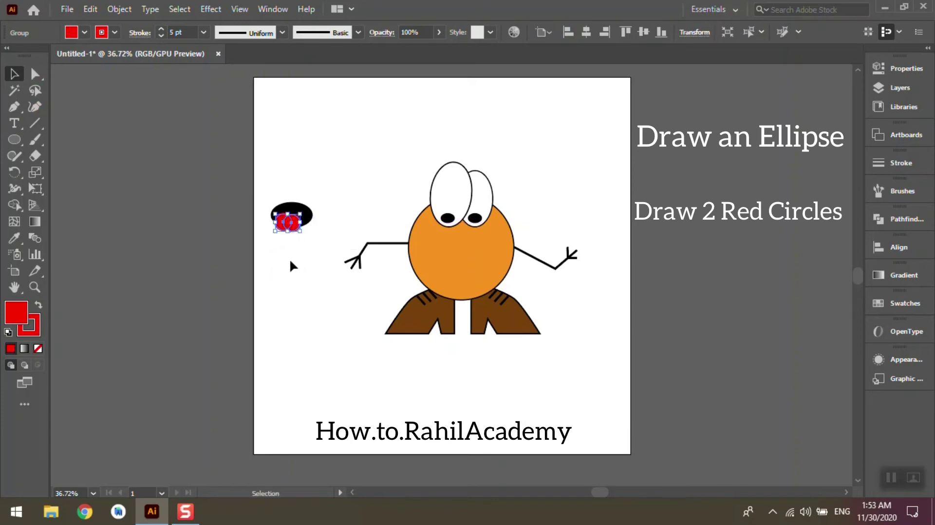
click(290, 264)
Paste a copy of the black oval exactly over the original and set its fill to None
click(310, 222)
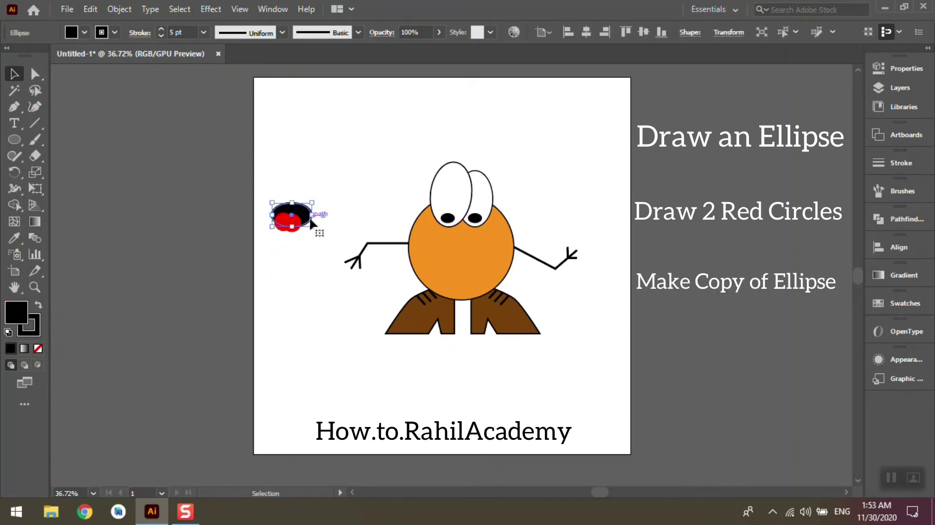
key(a)
key(ctrl+c)
key(ctrl+v)
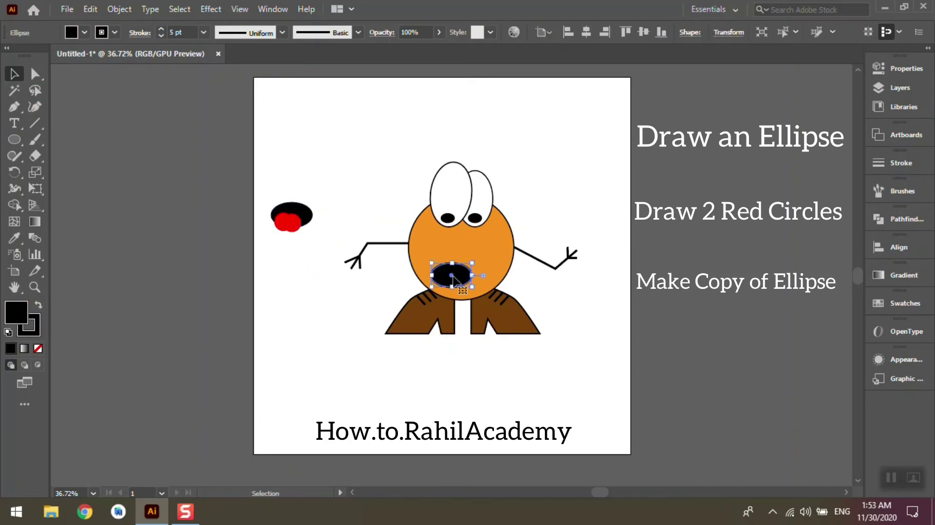
drag(452, 280, 294, 216)
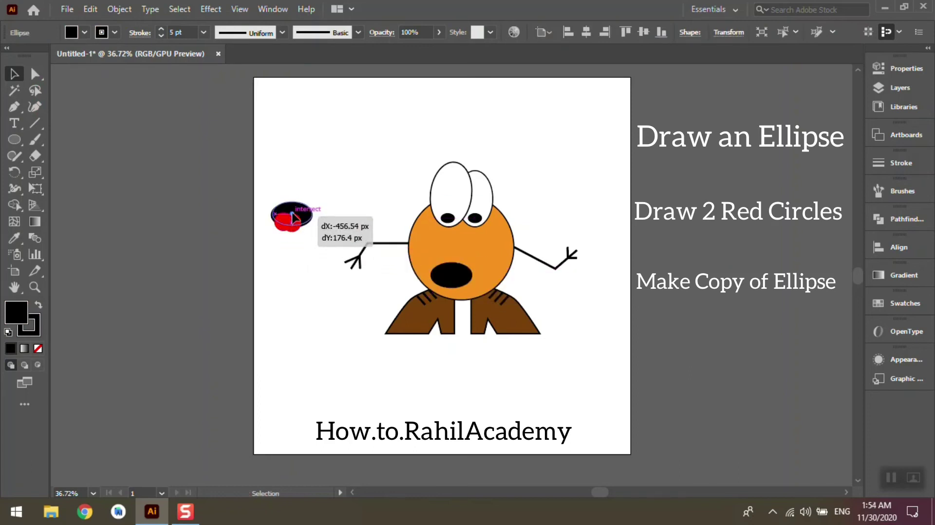
drag(294, 217, 291, 220)
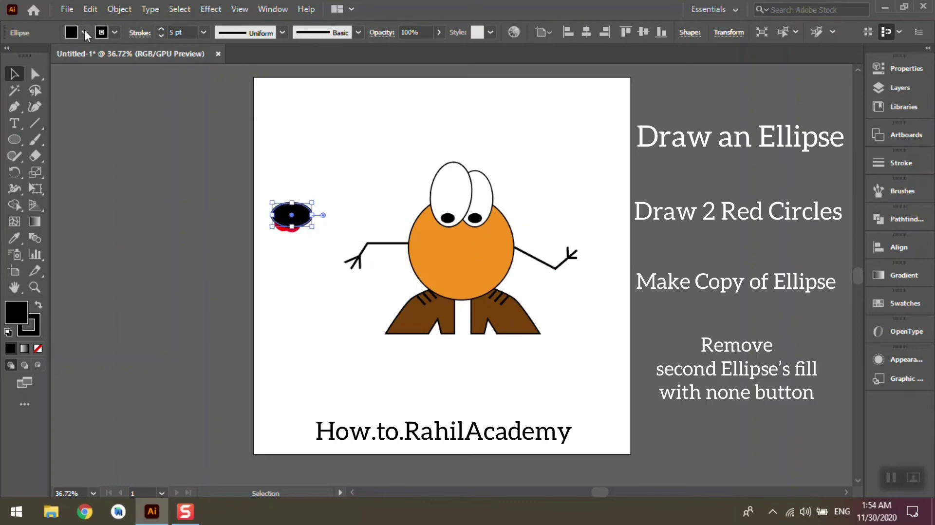
click(84, 32)
click(8, 55)
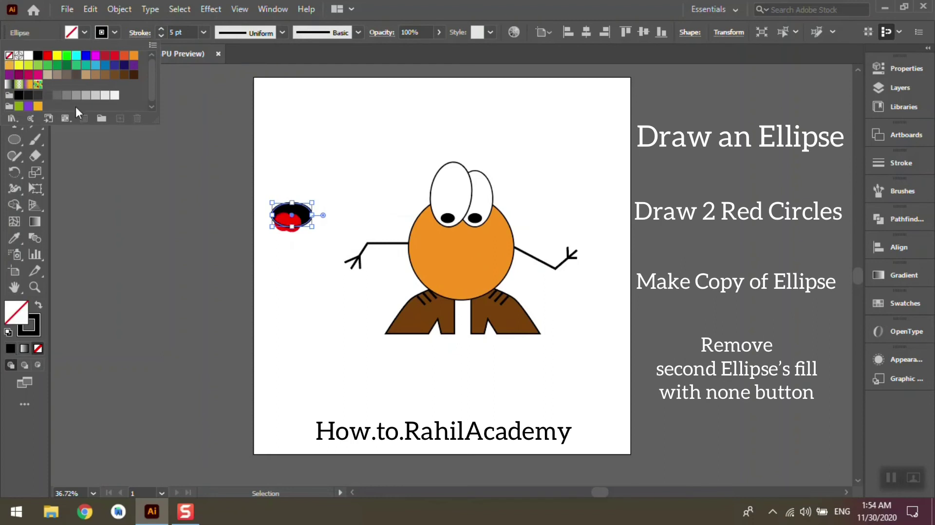
click(264, 245)
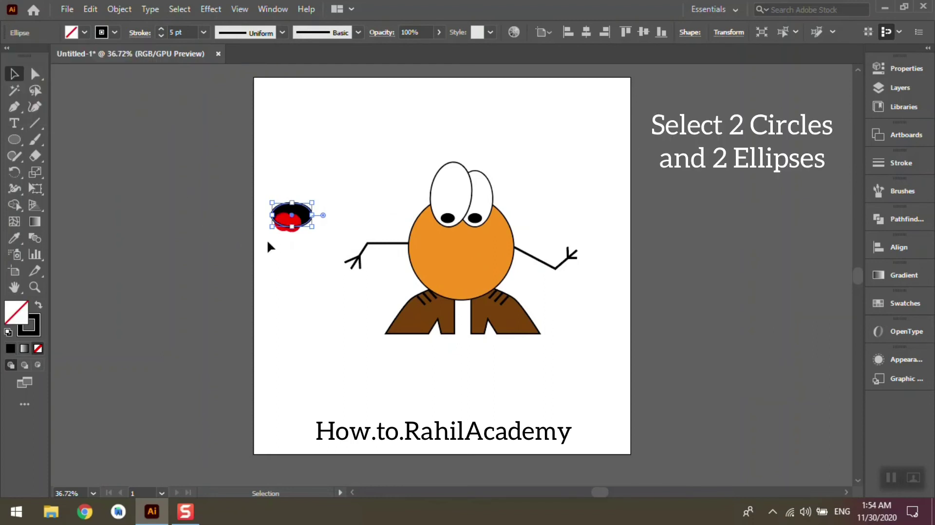
With Shape Builder, delete the red tongue part below the black oval, then group the mouth pieces
drag(266, 239, 356, 180)
key(shift+m)
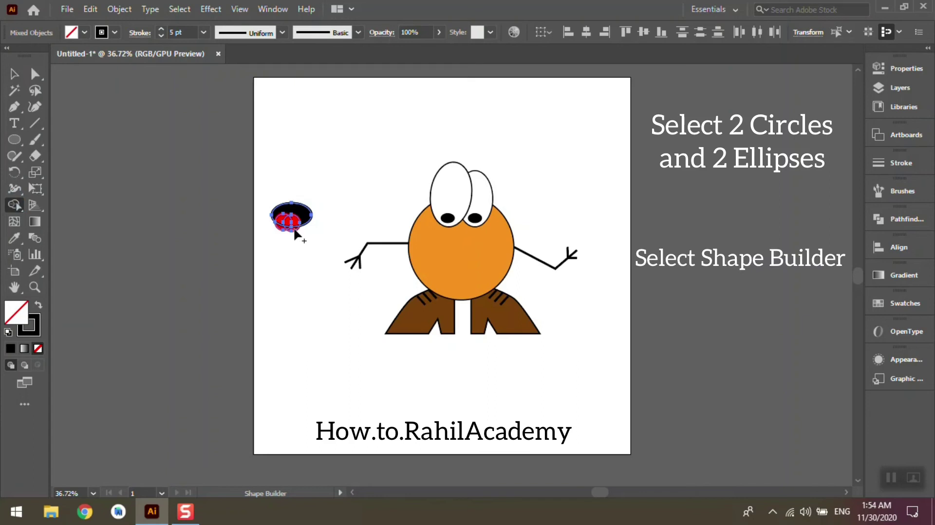
click(34, 287)
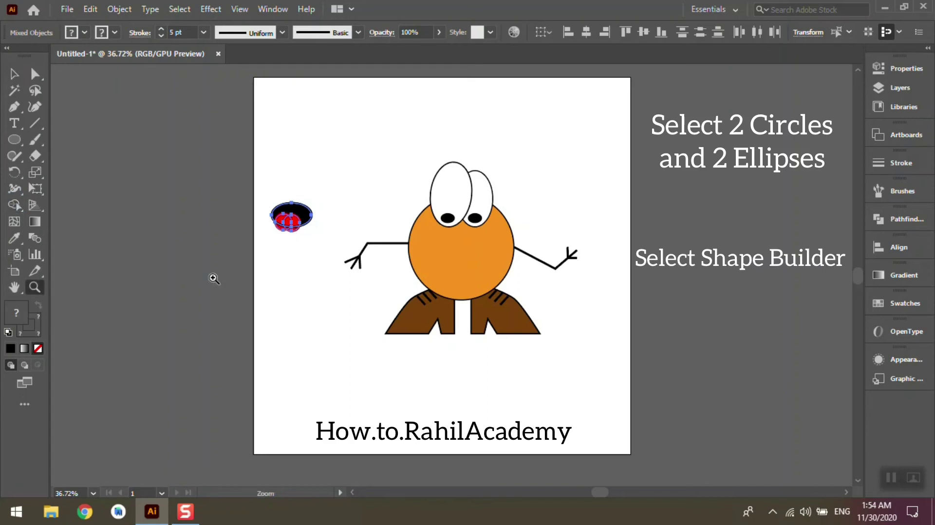
click(290, 224)
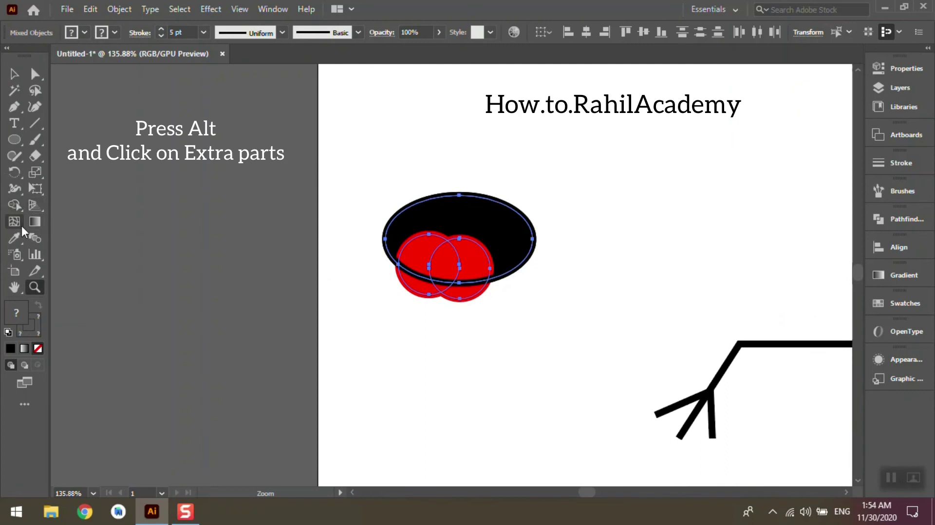
click(16, 208)
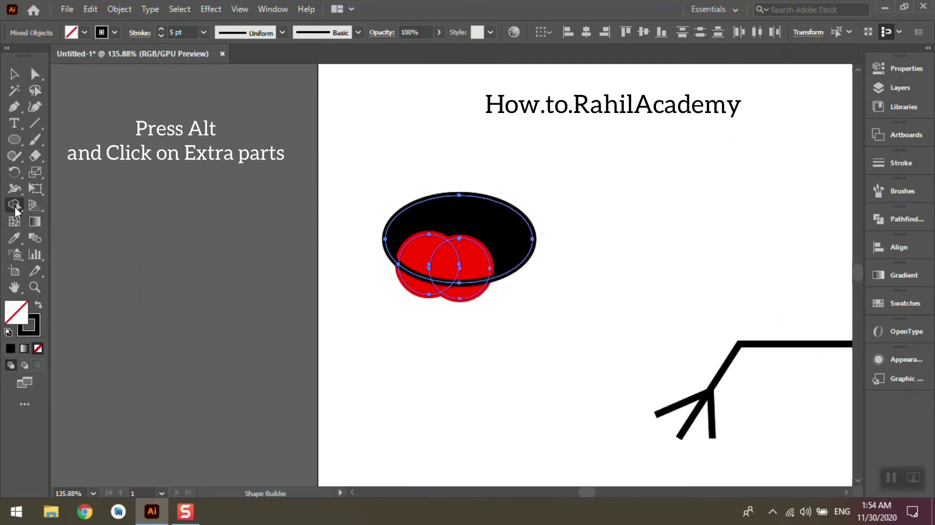
alt+click(420, 291)
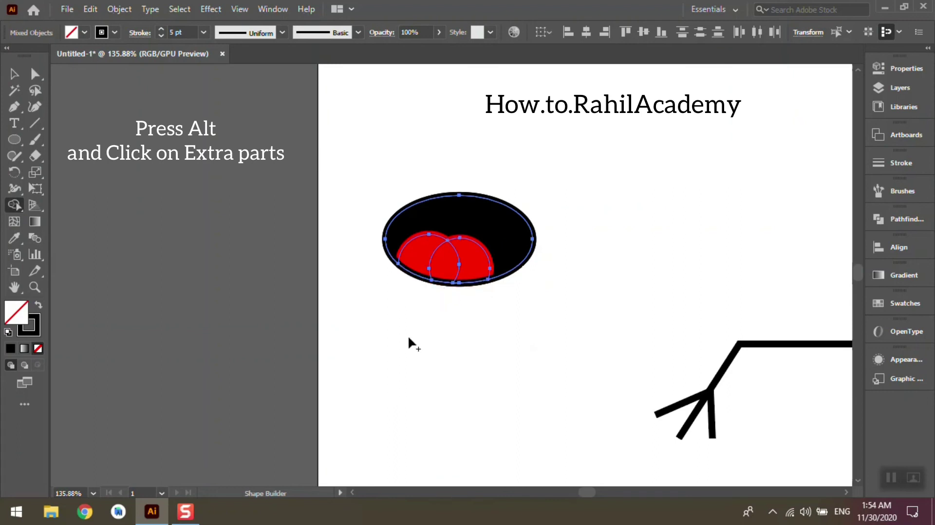
click(16, 73)
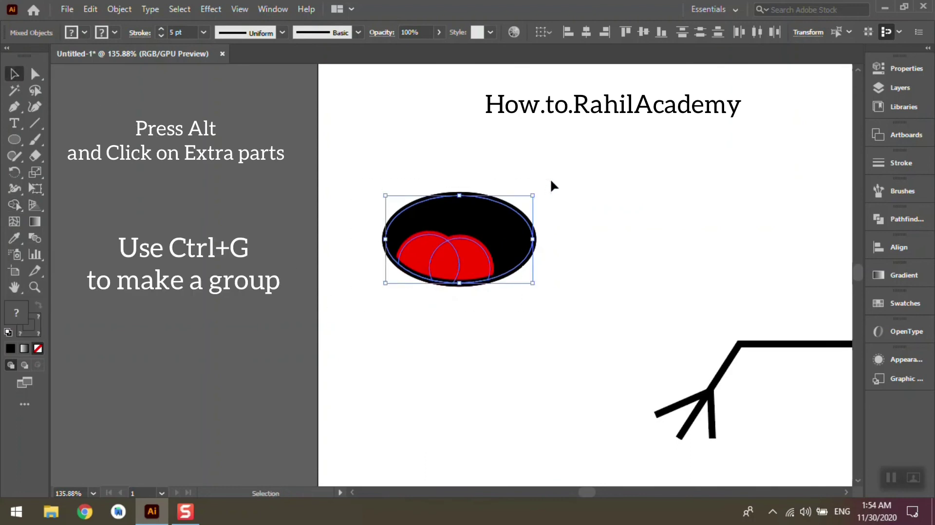
key(ctrl+g)
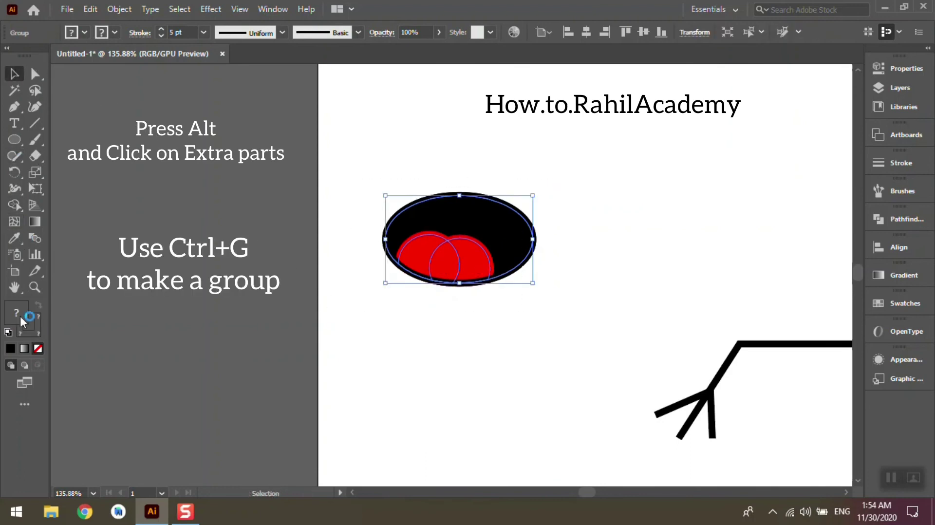
Move the grouped mouth onto the orange face
click(94, 490)
click(133, 477)
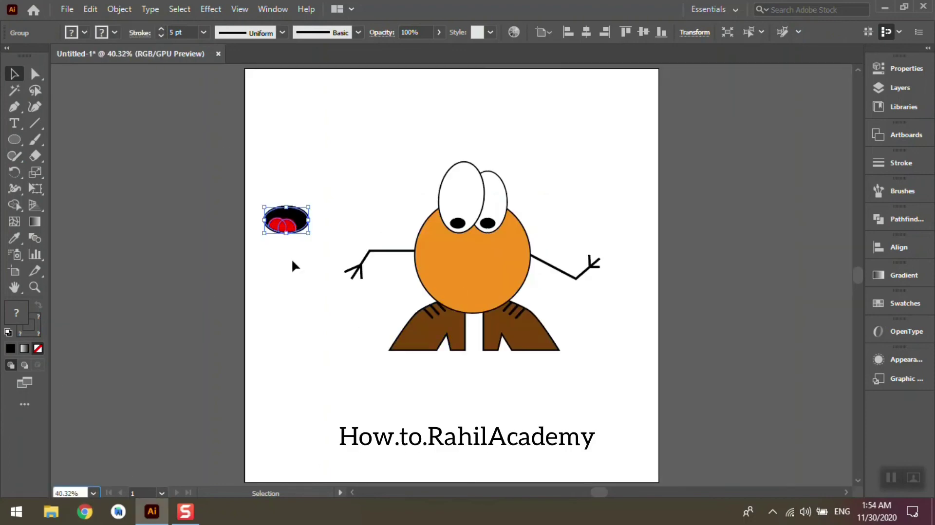
mouse_move(294, 220)
mouse_down()
mouse_move(470, 279)
mouse_move(481, 297)
mouse_move(470, 295)
mouse_up()
click(441, 406)
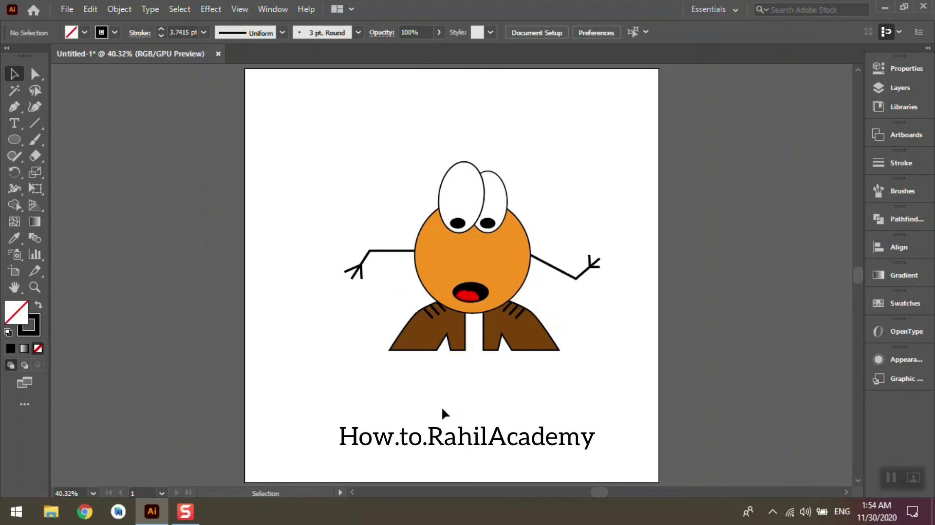
Group all character parts and centre the group horizontally and vertically on the artboard
drag(320, 399, 618, 133)
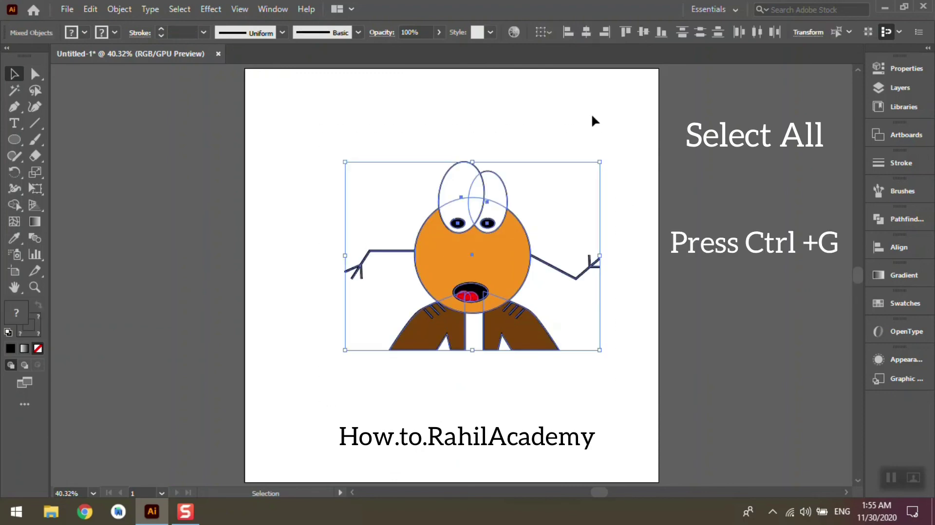
key(ctrl+g)
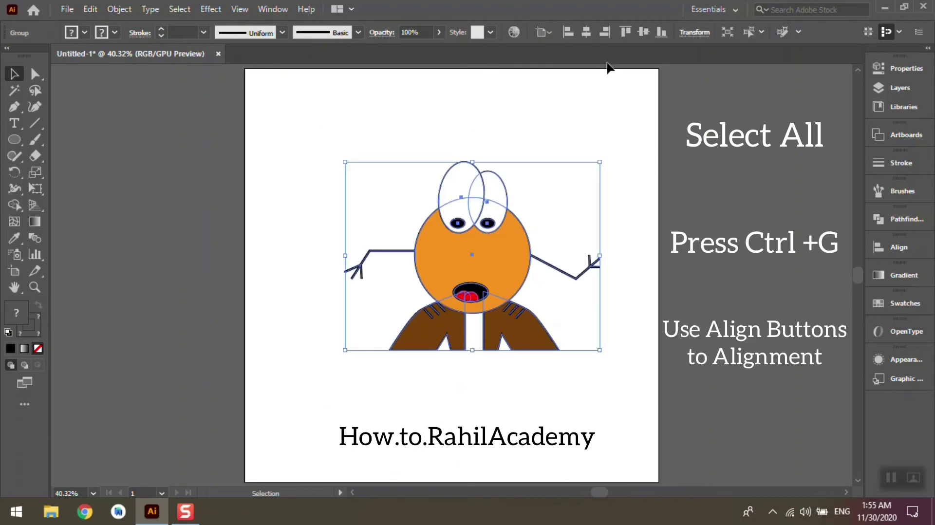
click(587, 37)
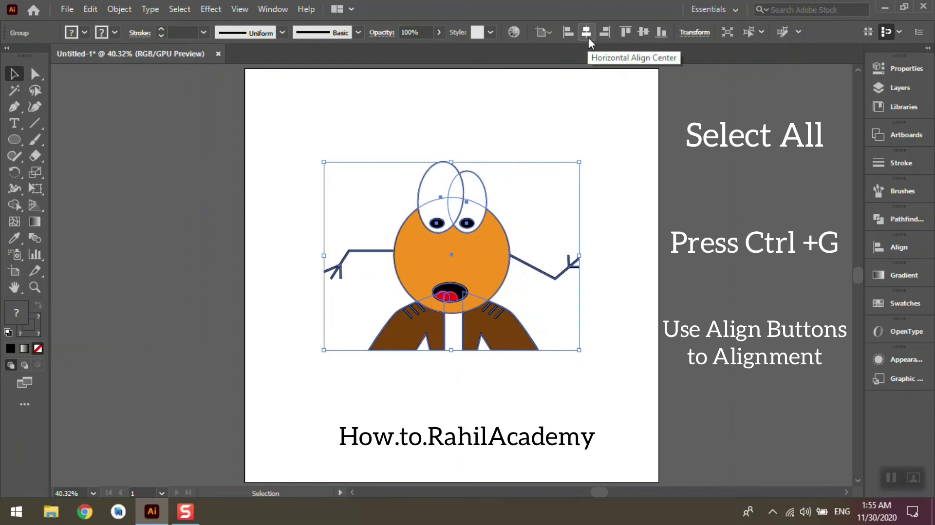
click(642, 32)
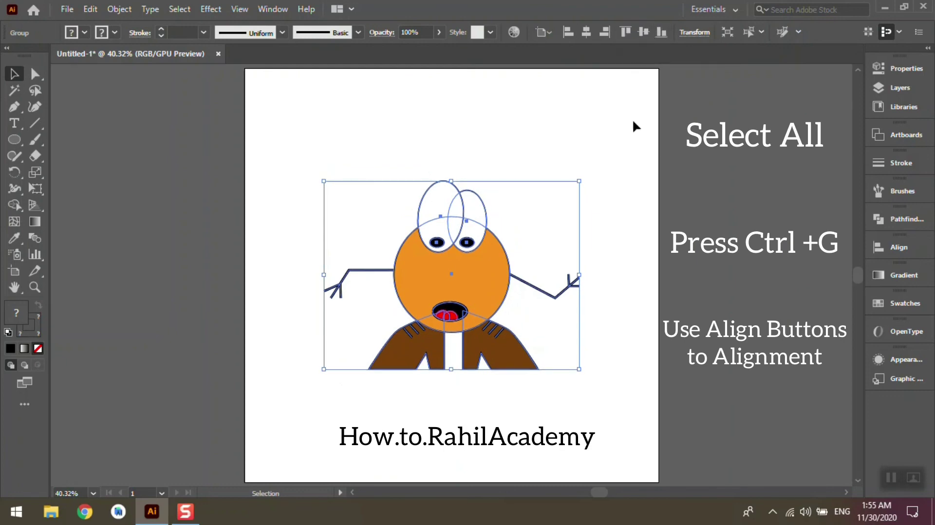
click(630, 161)
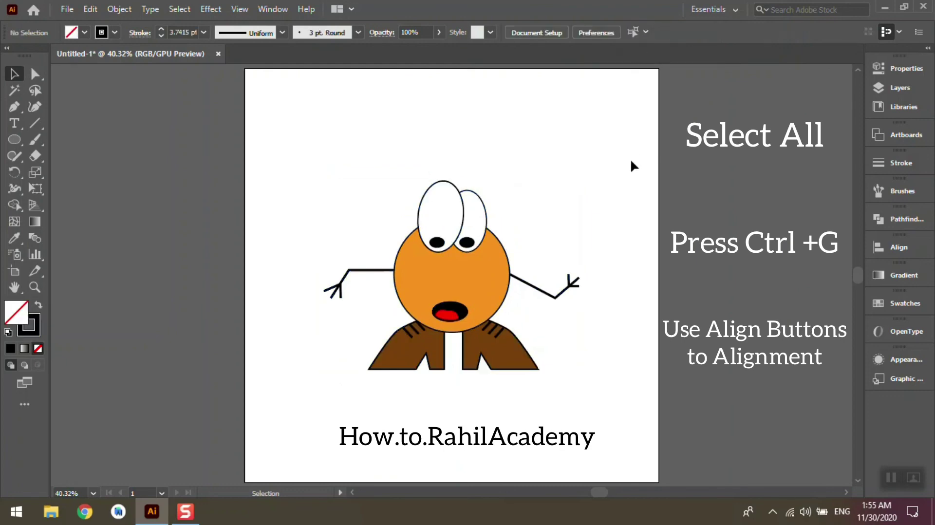